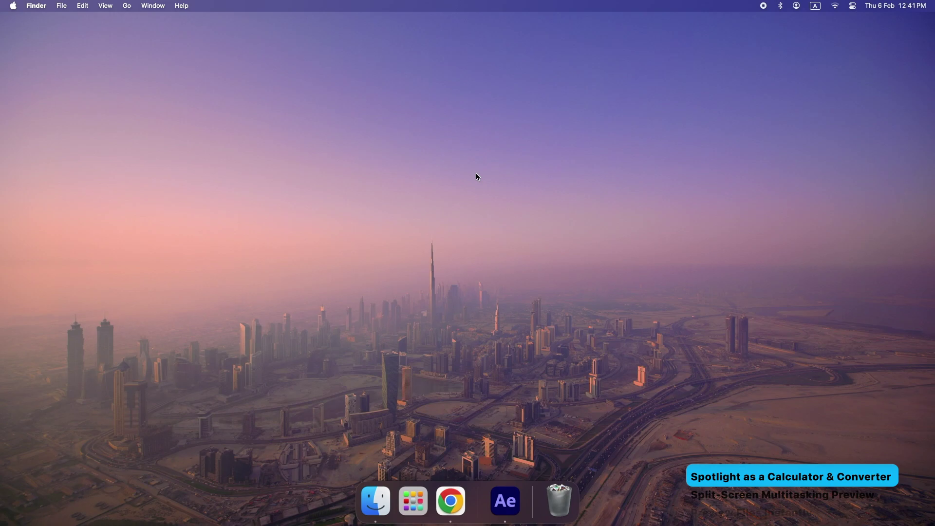
# Calculate 2471*9 and start a dollar-to-rupee conversion in Spotlight.
pyautogui.press('super+space')
pyautogui.write('24')
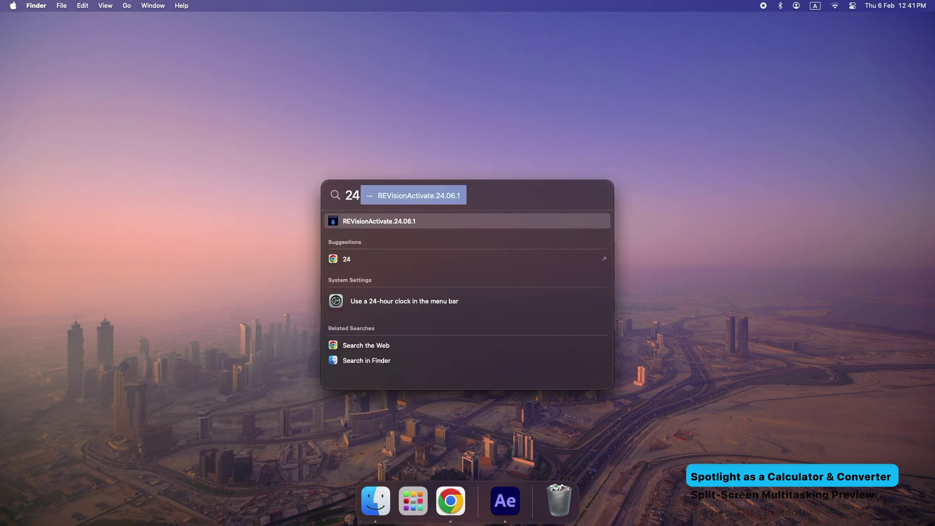
pyautogui.write('71*9')
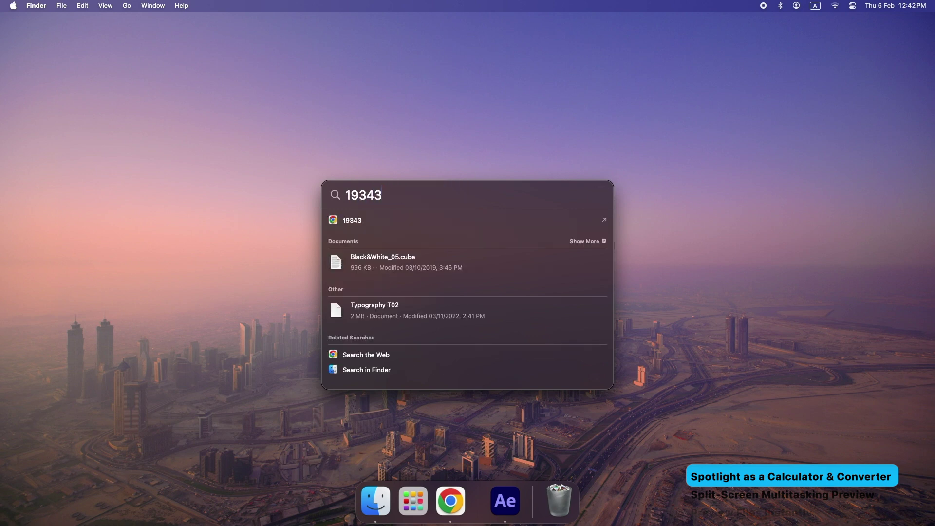
pyautogui.write('$')
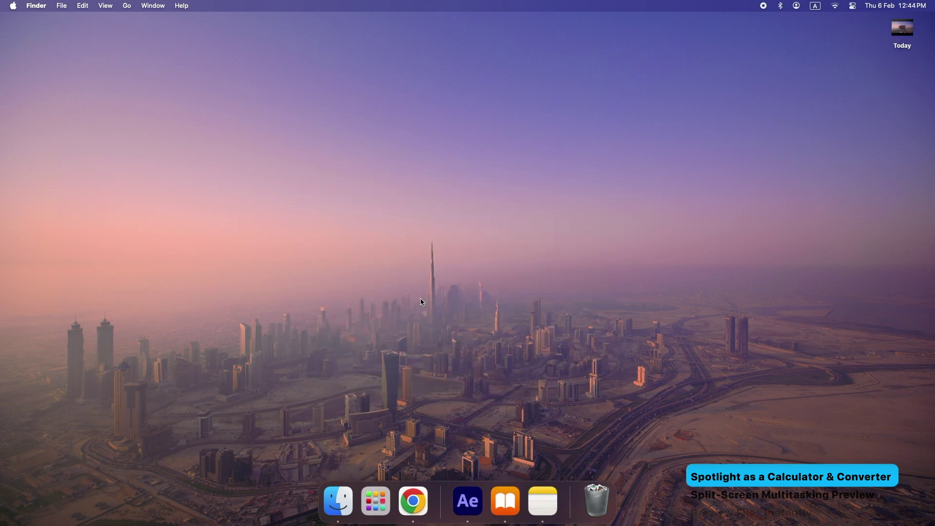
# Open Books and tile it on the left half of the screen beside Notes.
pyautogui.click(507, 496)
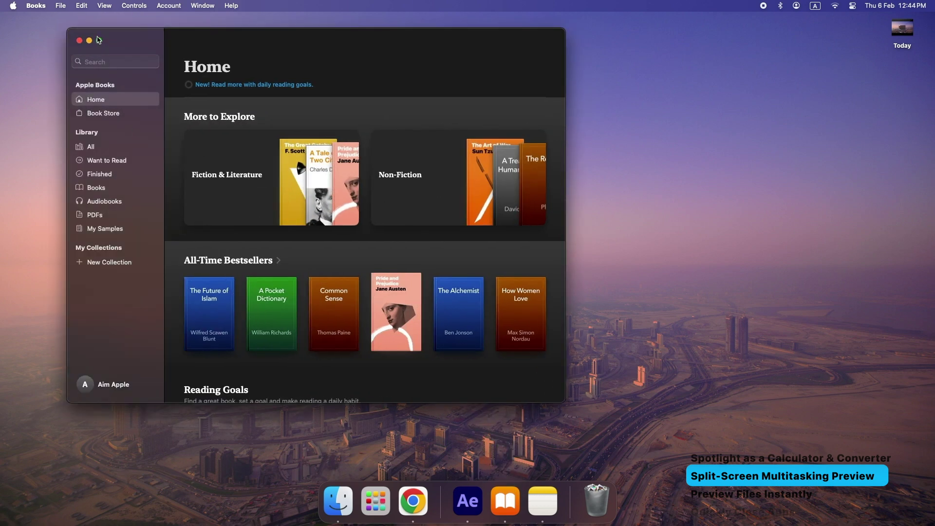
pyautogui.moveTo(104, 47)
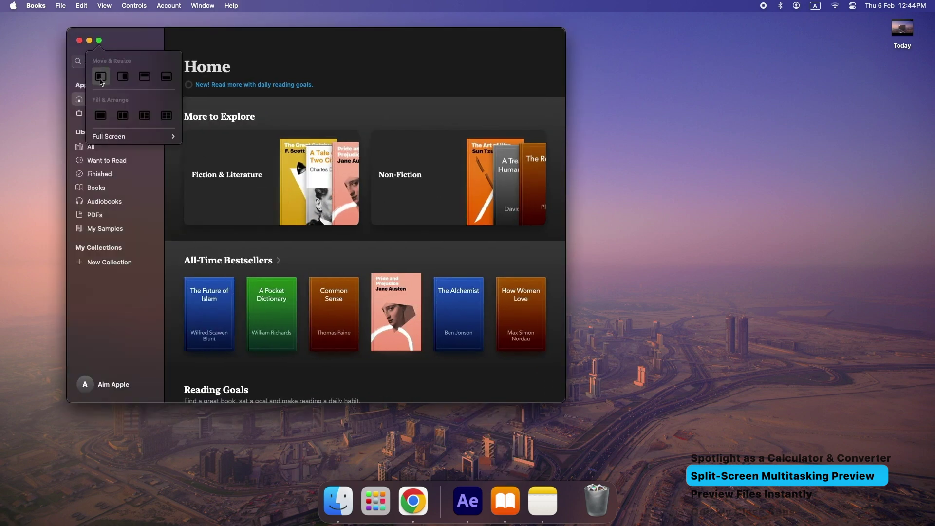
pyautogui.click(102, 83)
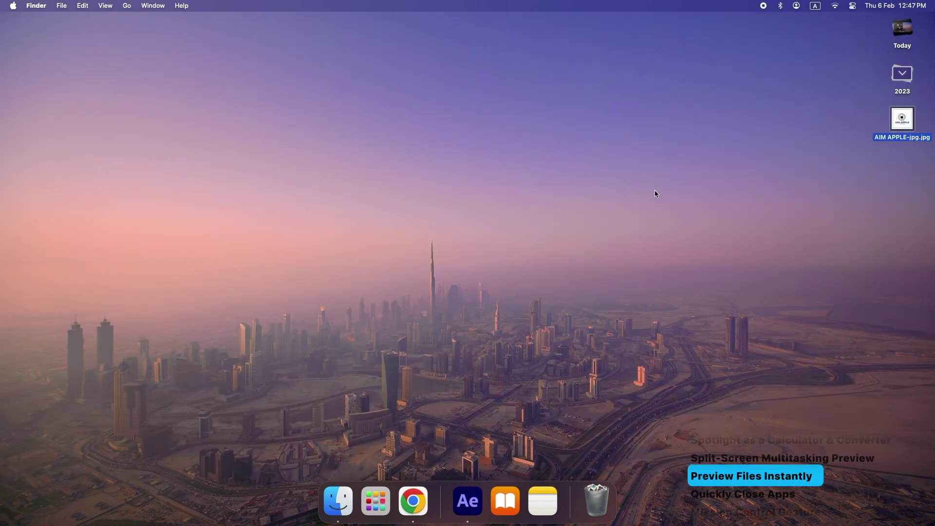
# Quick Look the AIM APPLE image, quit Books, and show Mission Control's overview of all desktops.
pyautogui.press('space')
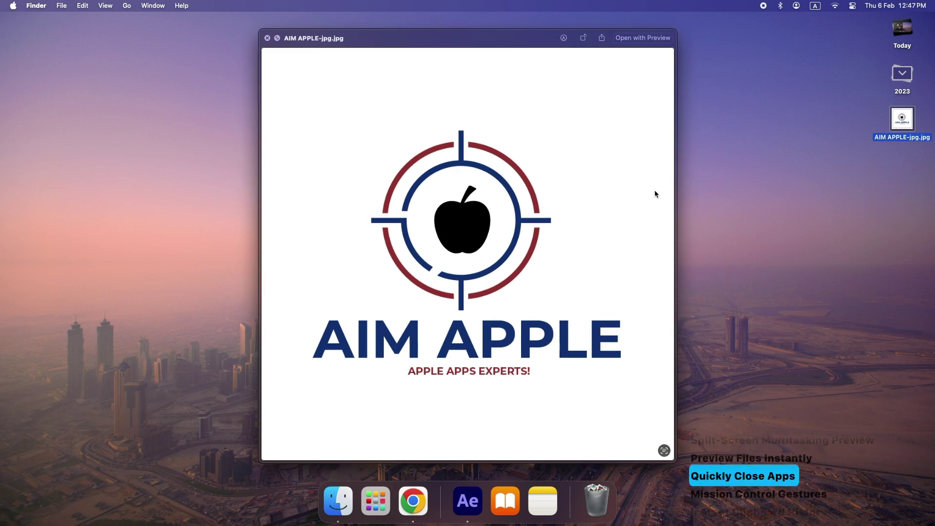
pyautogui.press('space')
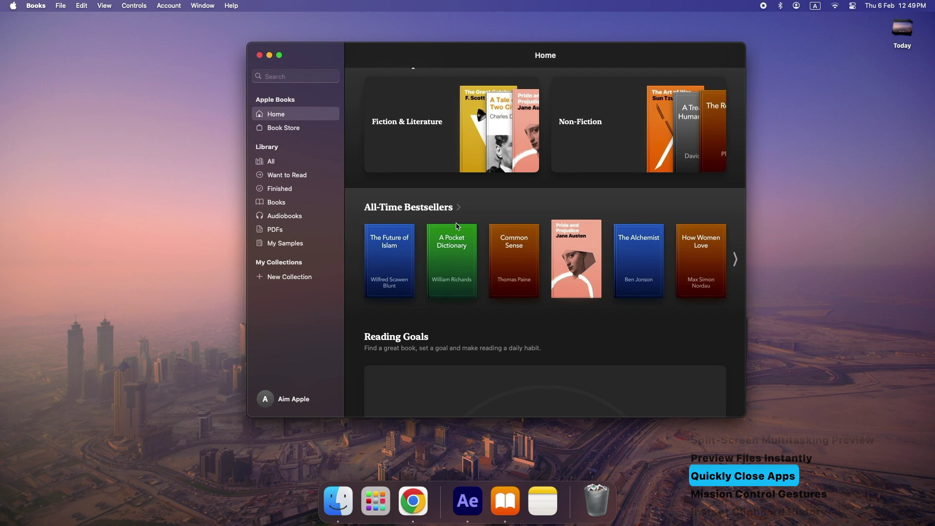
pyautogui.press('super+q')
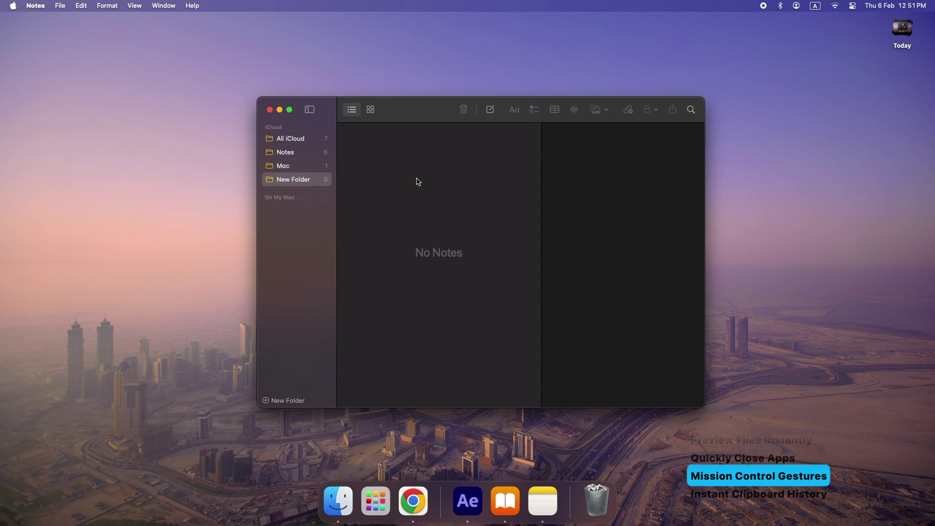
pyautogui.hotkey('ctrl', 'Up')
pyautogui.moveTo(471, 5)
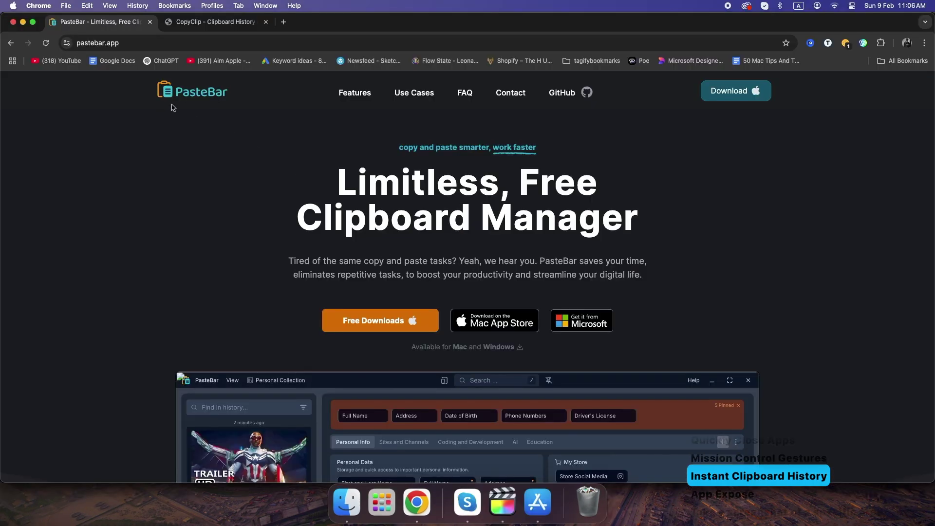
# Switch to the CopyClip App Store tab, scroll it, and briefly view all Chrome windows in App Exposé.
pyautogui.click(229, 22)
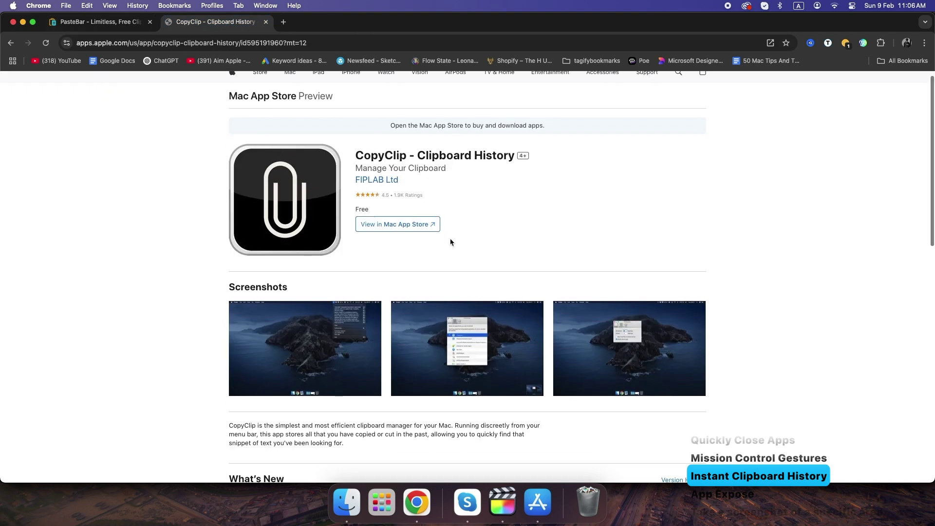
pyautogui.scroll(-3, 451, 242)
pyautogui.scroll(3, 451, 242)
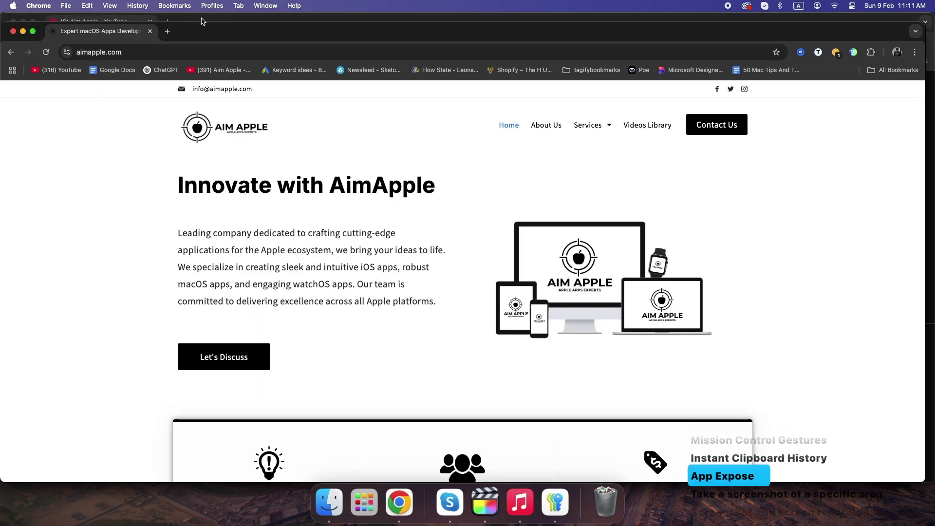
pyautogui.hotkey('ctrl', 'Down')
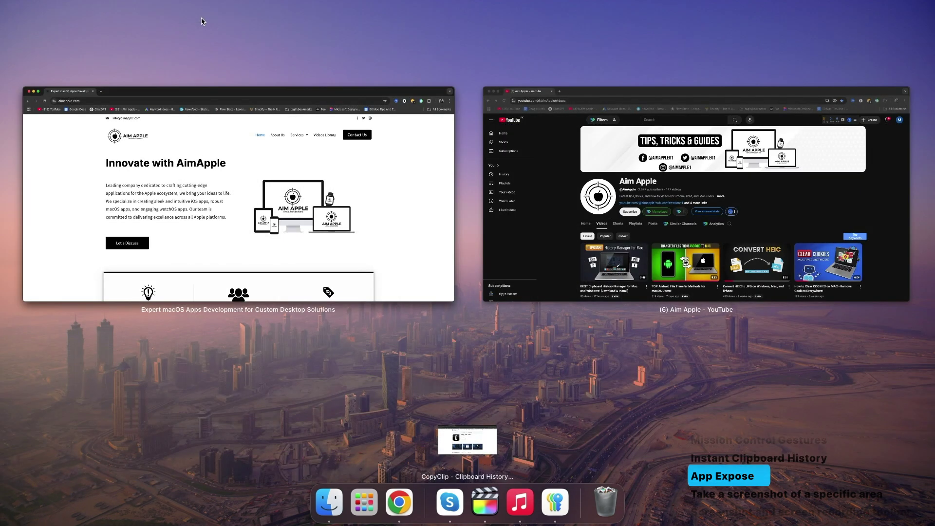
pyautogui.press('Escape')
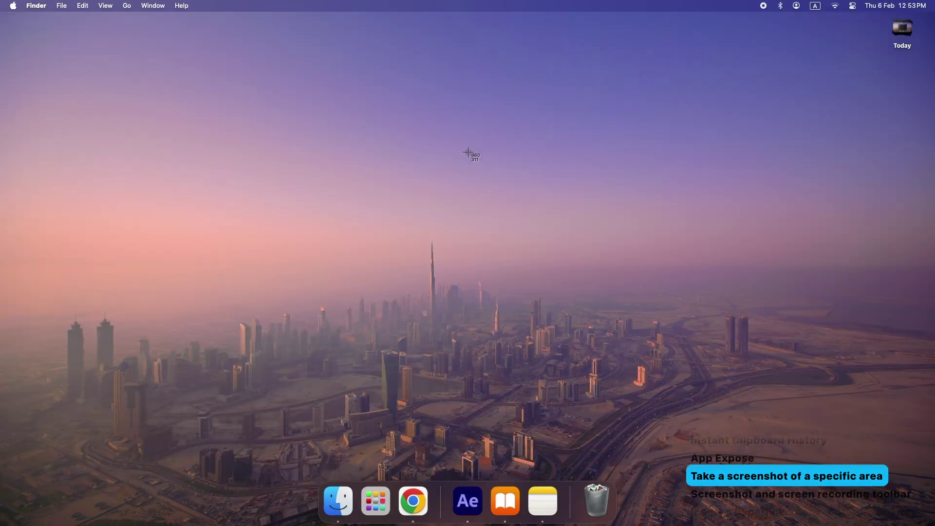
# Screenshot the menu bar area, open the capture for review, then choose Capture Selected Window.
pyautogui.moveTo(202, 24); pyautogui.dragTo(1, 0)
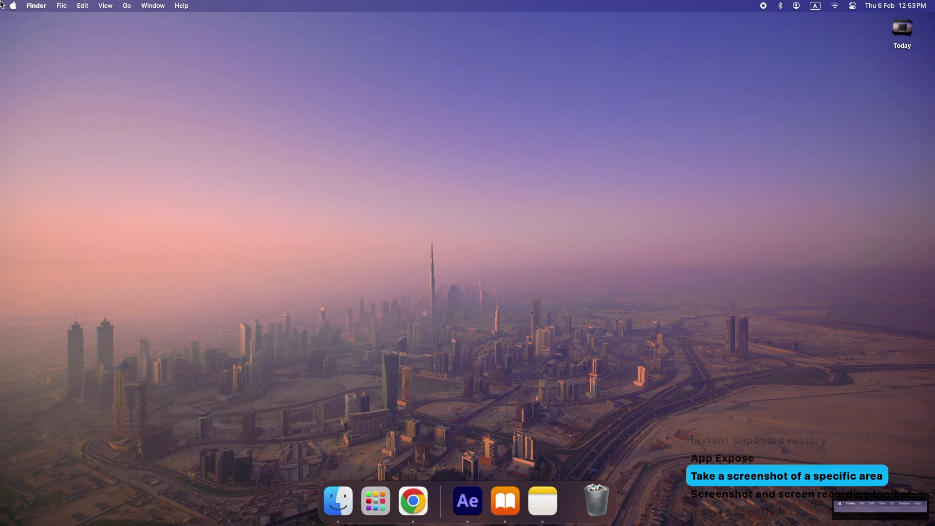
pyautogui.click(869, 519)
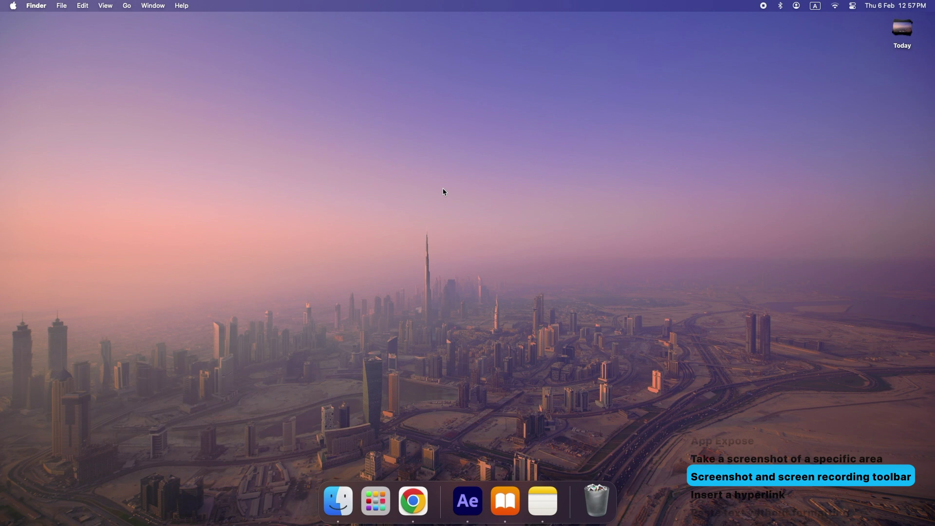
pyautogui.press('super+shift+5')
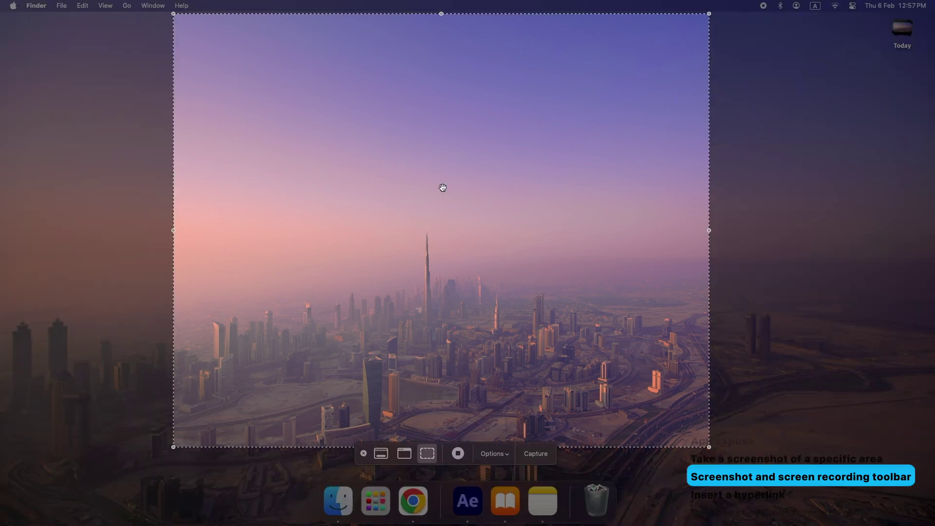
pyautogui.click(403, 457)
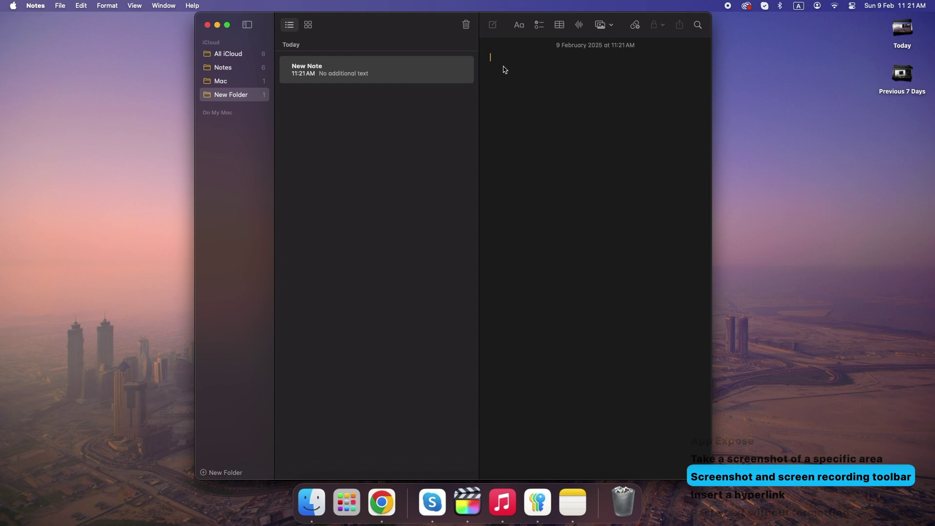
# Add an Aimapple link to aimapple.com, open it, and paste the tips text unformatted.
pyautogui.press('super+k')
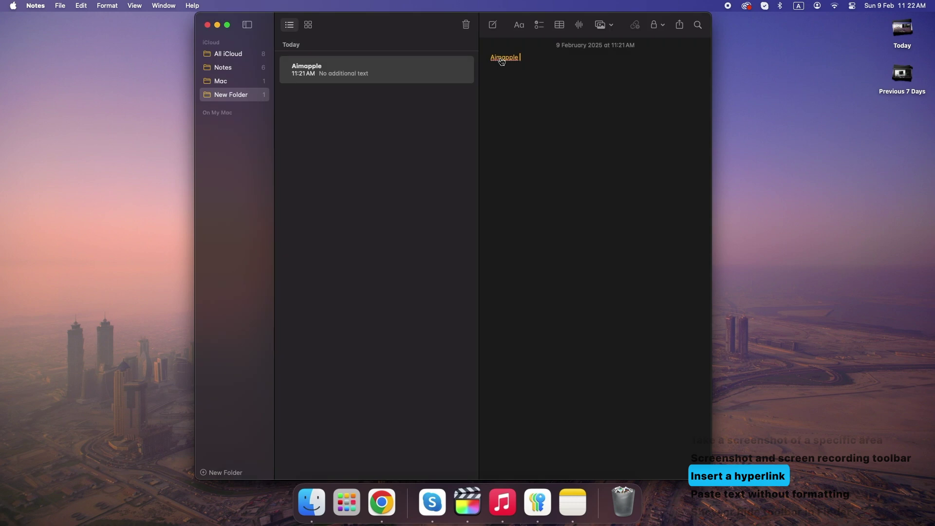
pyautogui.click(502, 58)
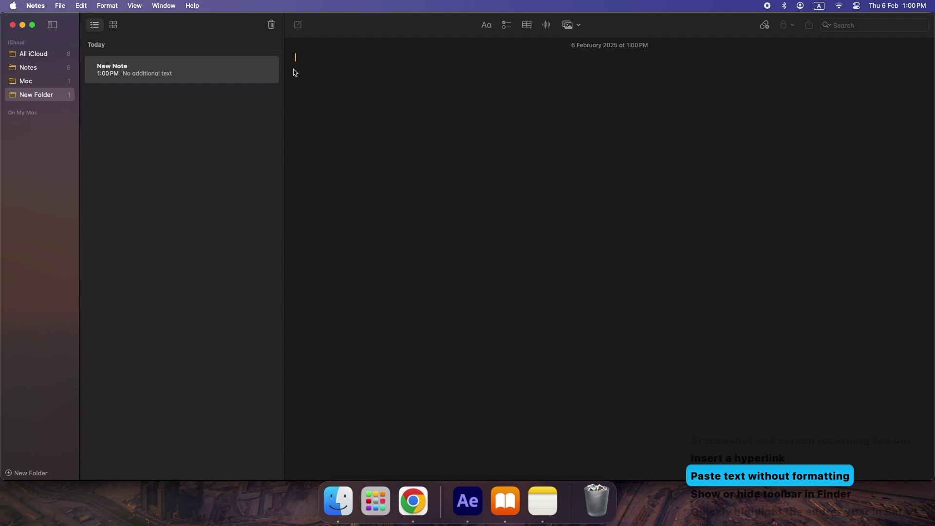
pyautogui.press('alt+shift+super+v')
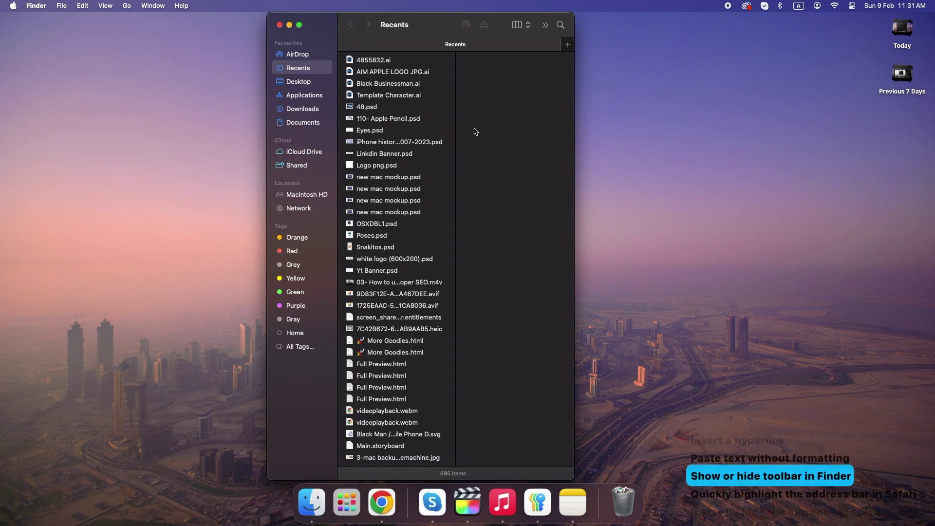
# Toggle Finder's toolbar off and on, select Safari's apple.com address, and hide Notes.
pyautogui.press('alt+super+t')
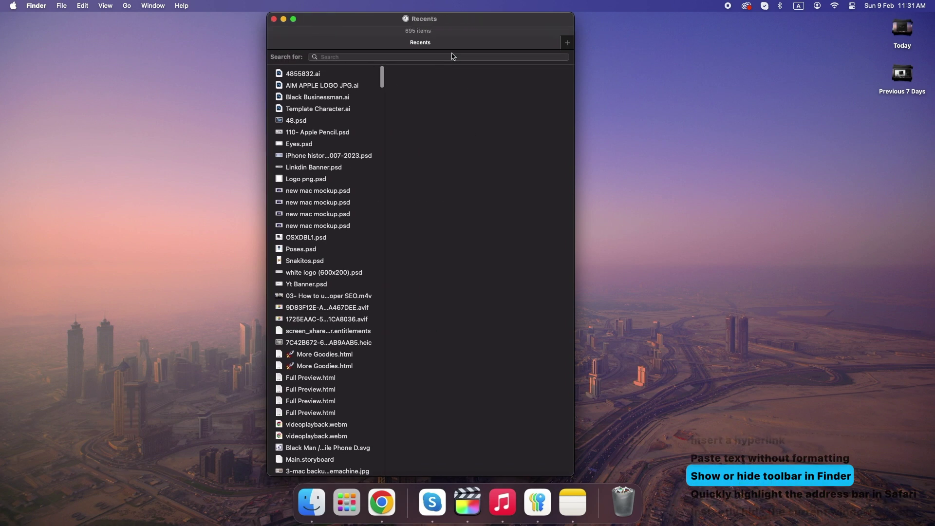
pyautogui.press('alt+super+t')
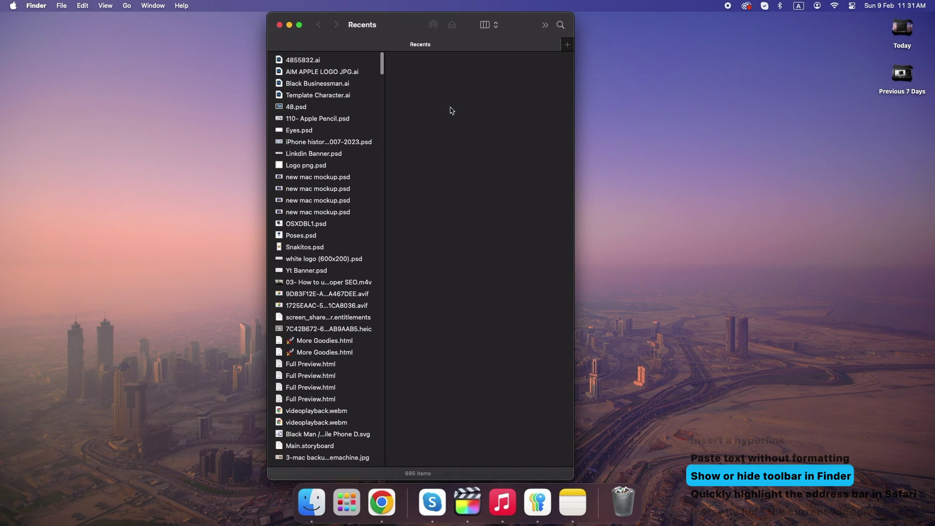
pyautogui.press('alt+super+t')
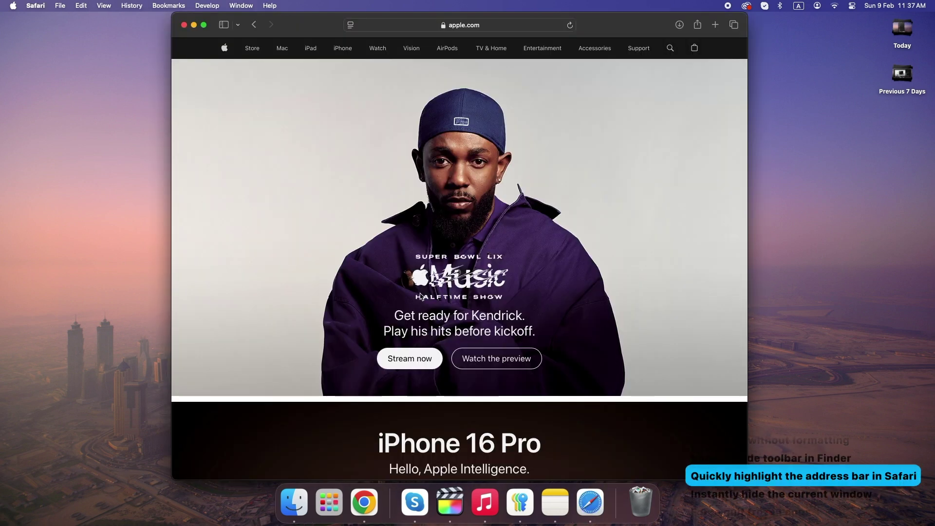
pyautogui.press('super+l')
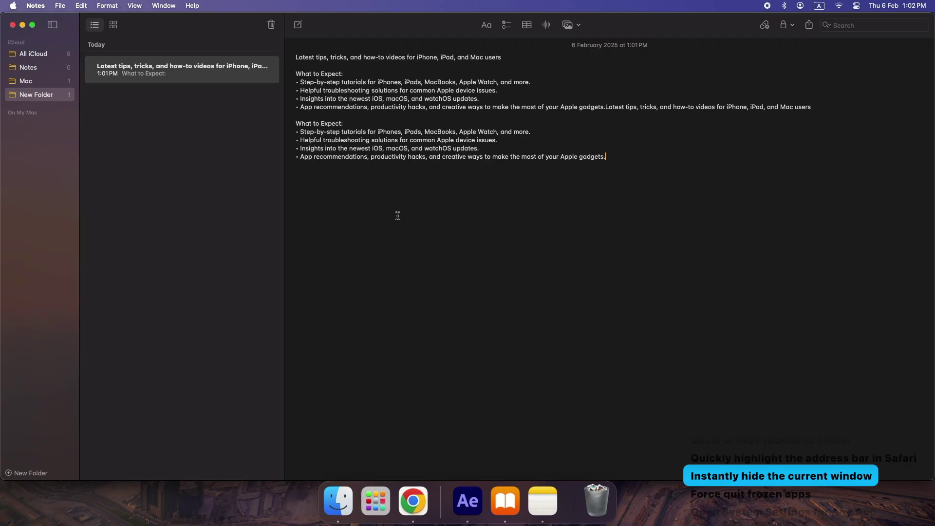
pyautogui.press('super+h')
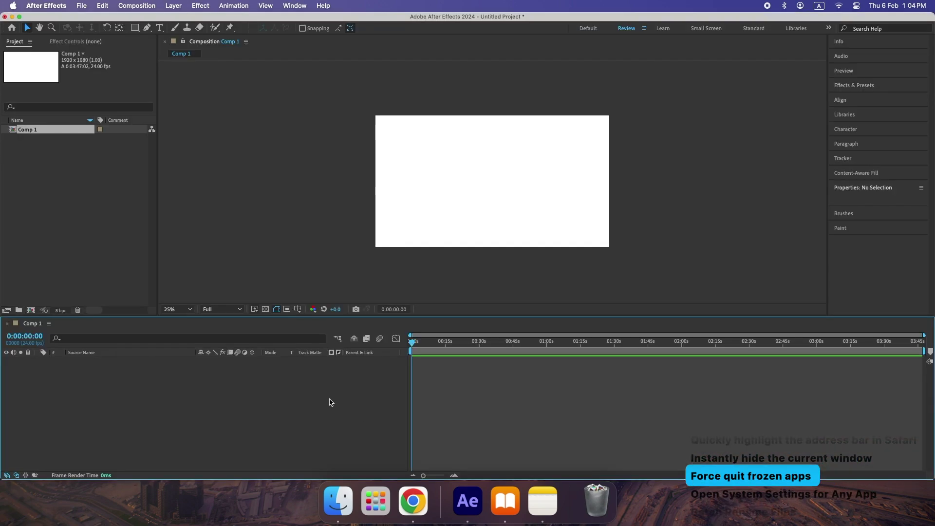
# Force-quit Adobe After Effects, close the Force Quit window, and open Notes settings with Cmd+,.
pyautogui.press('super+alt+Escape')
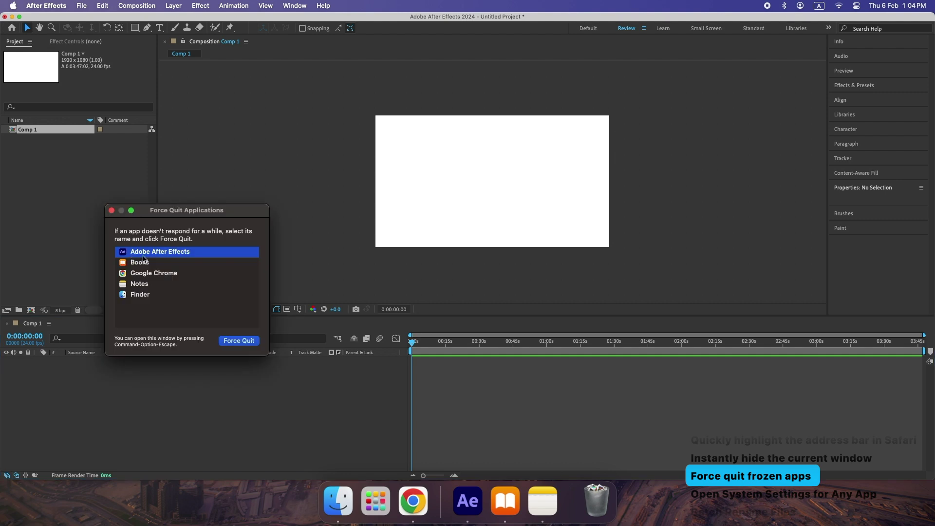
pyautogui.click(239, 341)
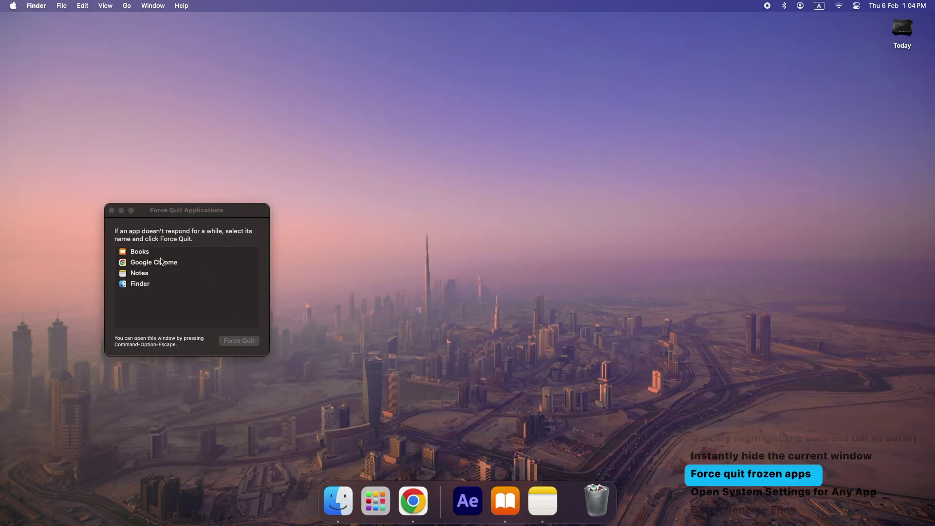
pyautogui.click(111, 211)
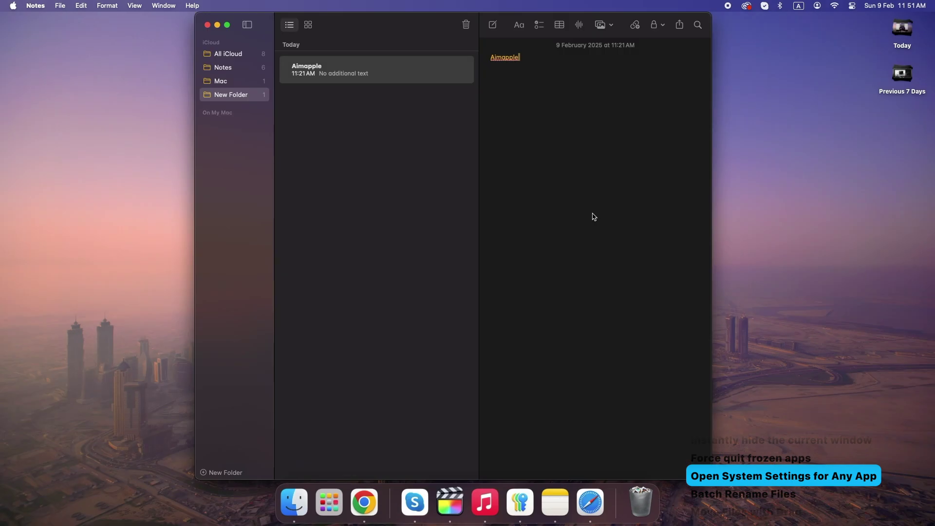
pyautogui.press('super+comma')
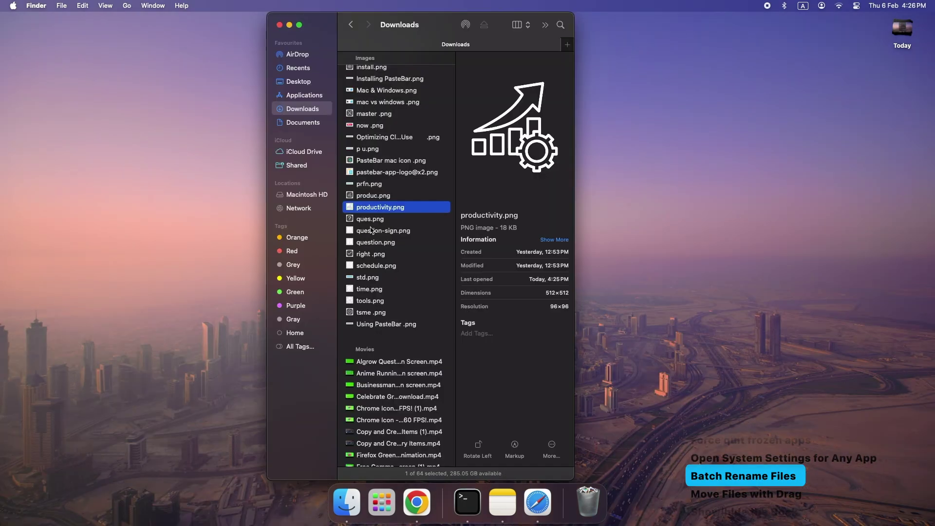
# Batch-rename the eleven images from produc.png to tsme.png with Replace Text.
pyautogui.click(372, 197)
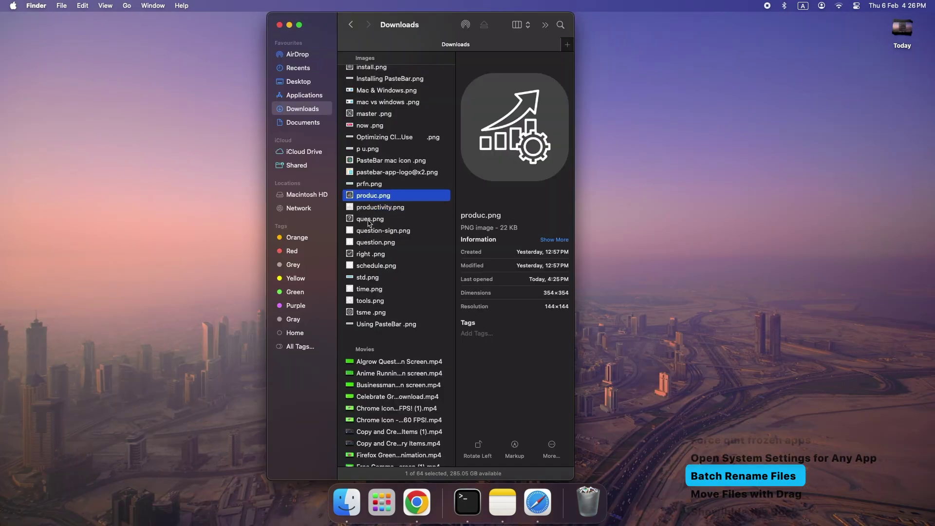
pyautogui.keyDown('shift'); pyautogui.click(372, 314); pyautogui.keyUp('shift')
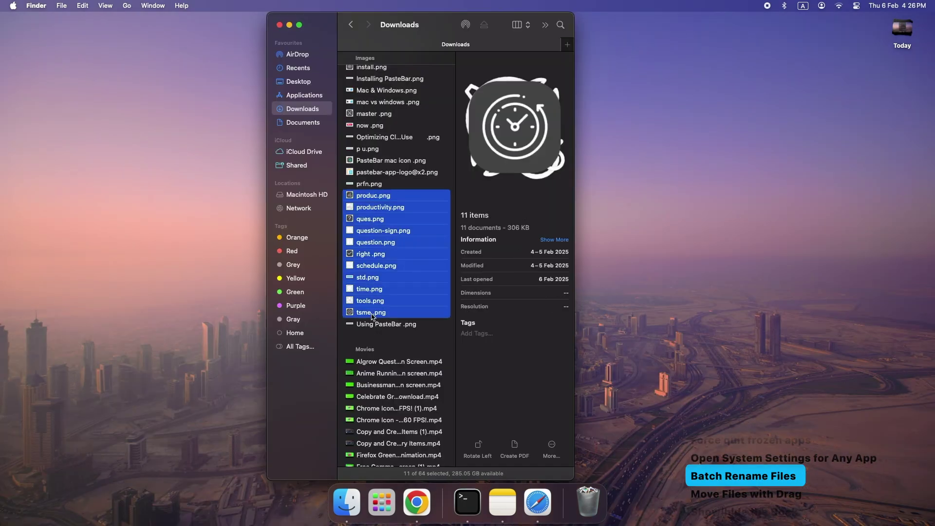
pyautogui.rightClick(379, 264)
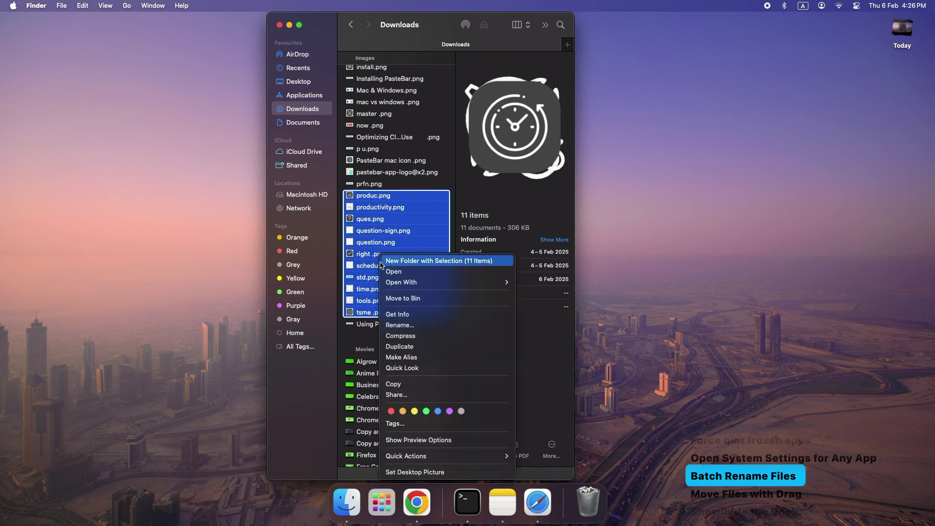
pyautogui.click(402, 325)
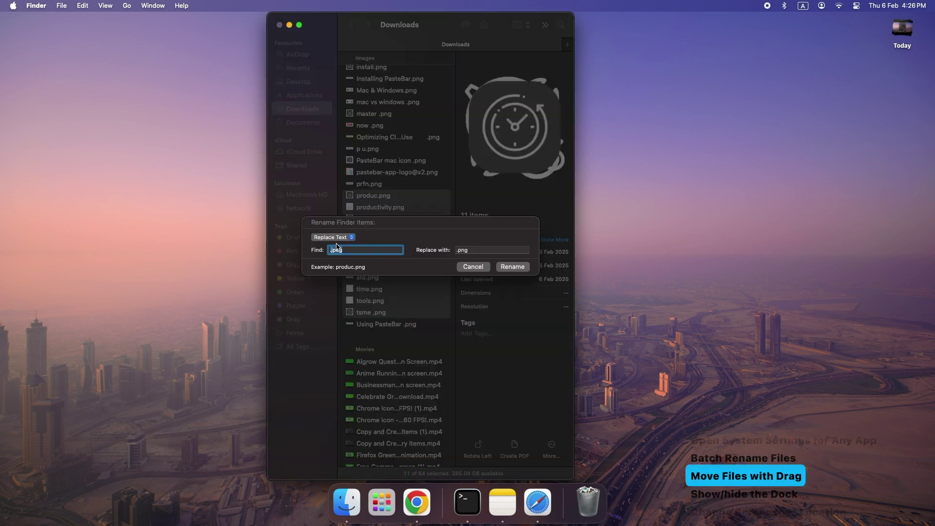
pyautogui.click(336, 237)
pyautogui.press('Escape')
pyautogui.press('Escape')
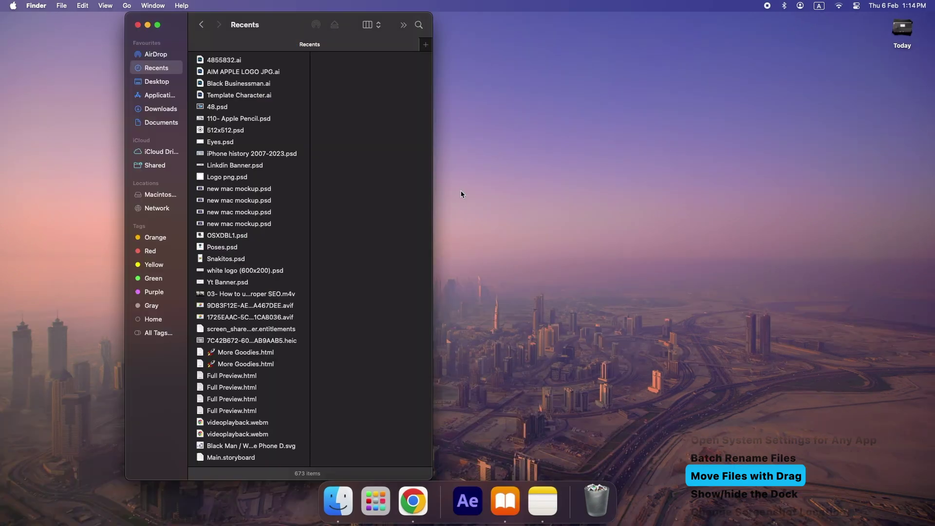
# Move the 512x512.psd file, toggle the Dock's auto-hiding, and open Spotlight search.
pyautogui.moveTo(212, 129); pyautogui.dragTo(665, 147)
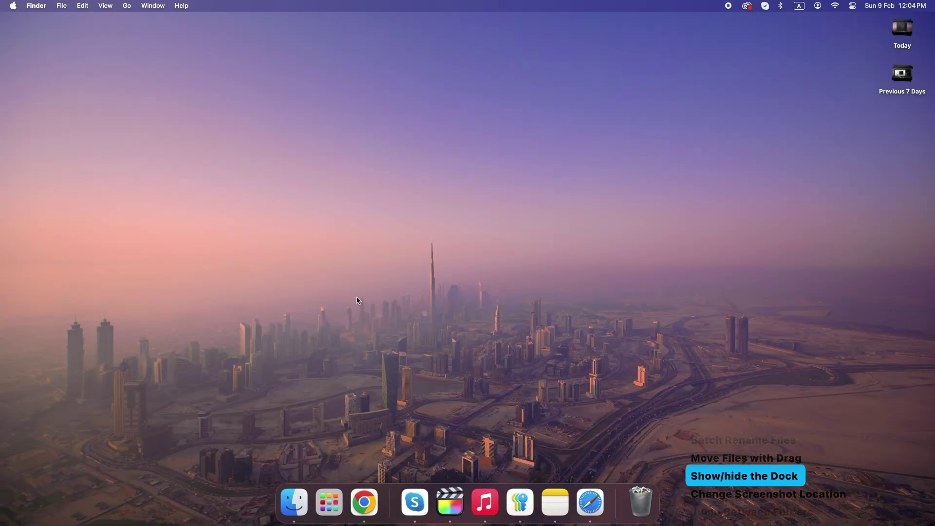
pyautogui.click(356, 296)
pyautogui.press('alt+super+d')
pyautogui.press('alt+super+d')
pyautogui.press('super+shift+5')
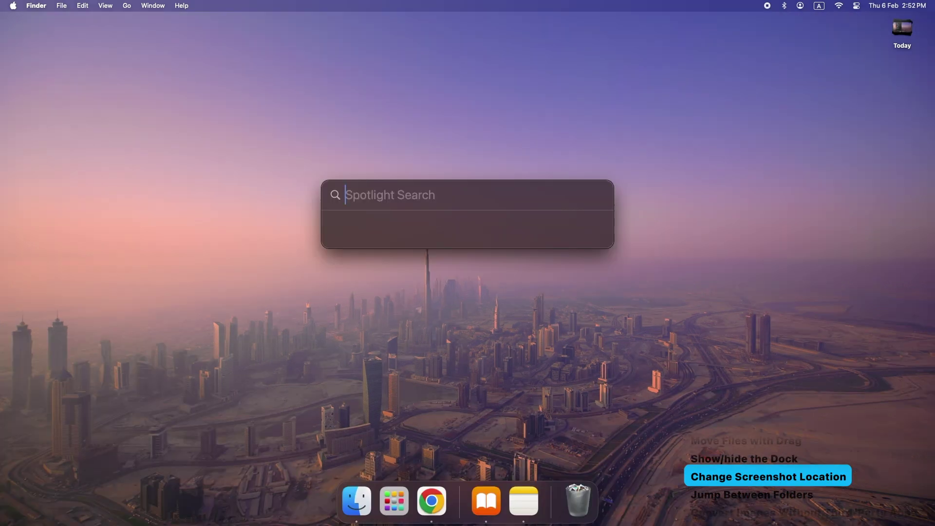
# Launch Terminal from Spotlight, centre its window, and paste the defaults write com.apple.screencapture location command.
pyautogui.write('terminal')
pyautogui.press('Return')
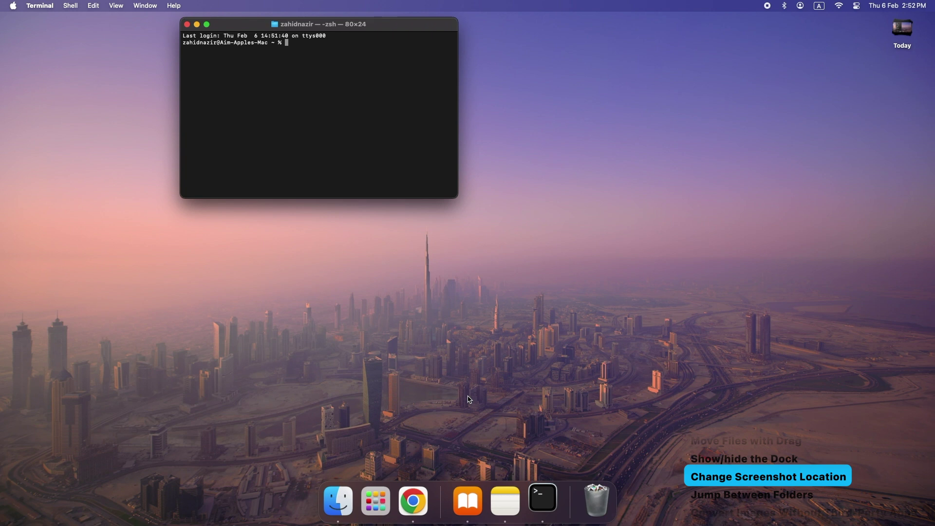
pyautogui.moveTo(373, 28); pyautogui.dragTo(506, 116)
pyautogui.write('defaults write com.apple.screencapture location ~/Desktop/Screenshots')
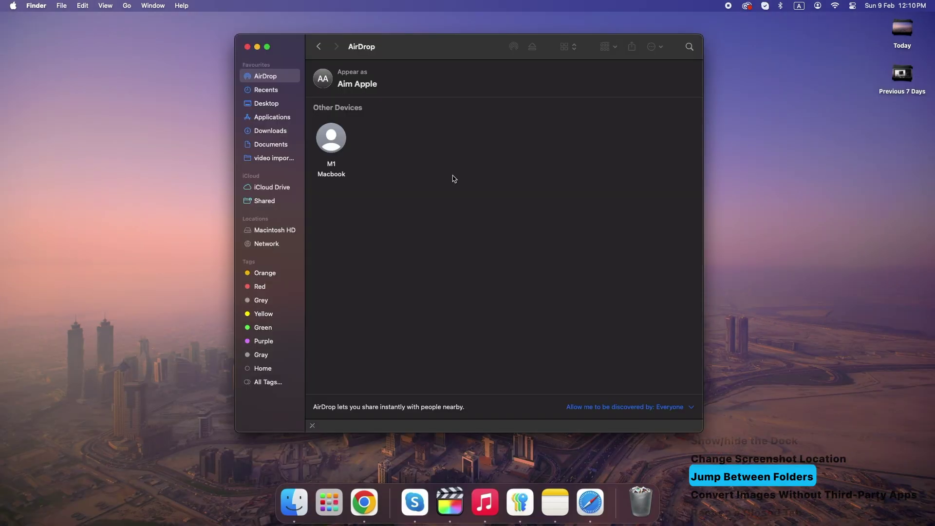
# Go to /Applications via Go to Folder, then bring up the heic into jpeg quick action for the 2024 file.
pyautogui.press('super+shift+g')
pyautogui.write('/Applications')
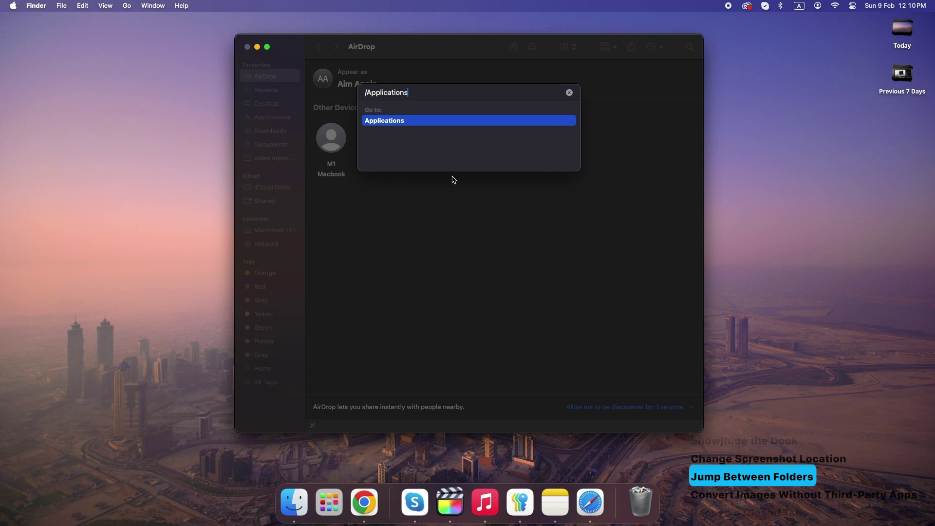
pyautogui.press('Return')
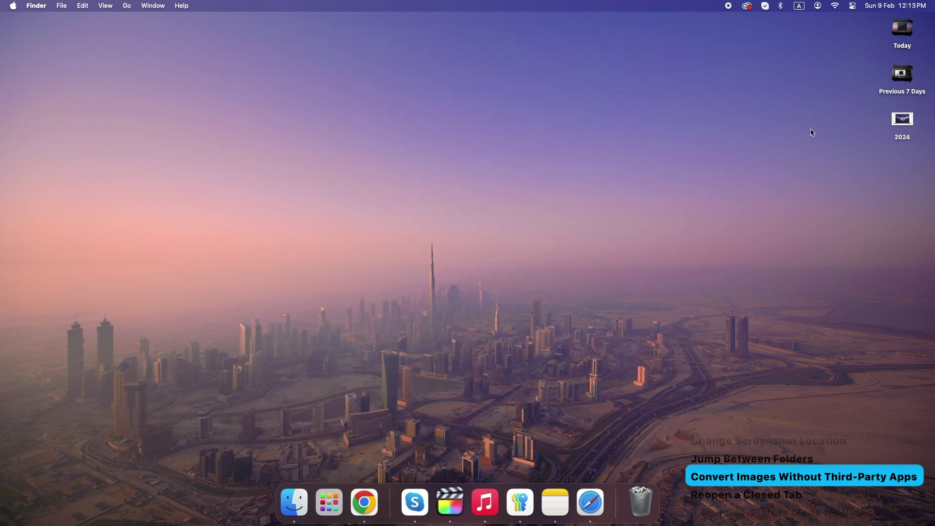
pyautogui.rightClick(902, 125)
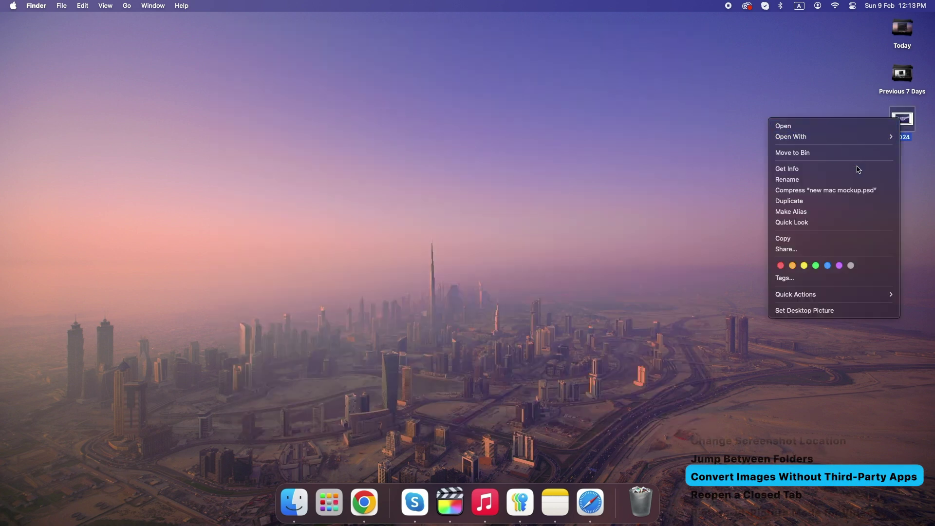
pyautogui.moveTo(833, 296)
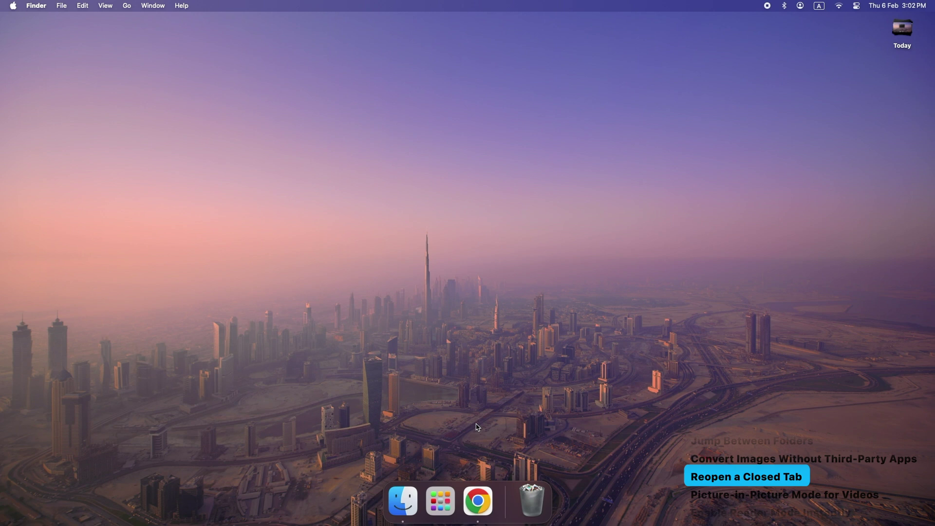
# Pop the playing YouTube video in Chrome out into a floating picture-in-picture window via Chrome's own context menu.
pyautogui.click(477, 501)
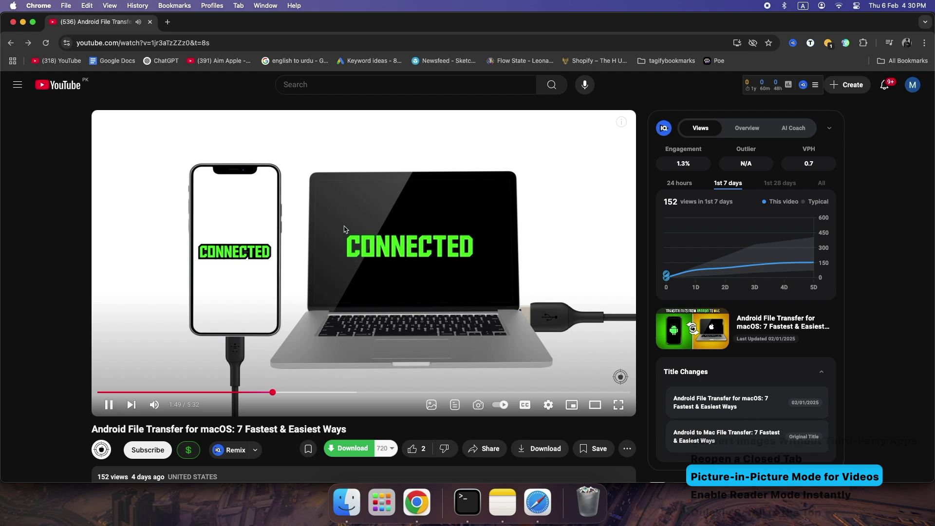
pyautogui.rightClick(344, 230)
pyautogui.rightClick(339, 224)
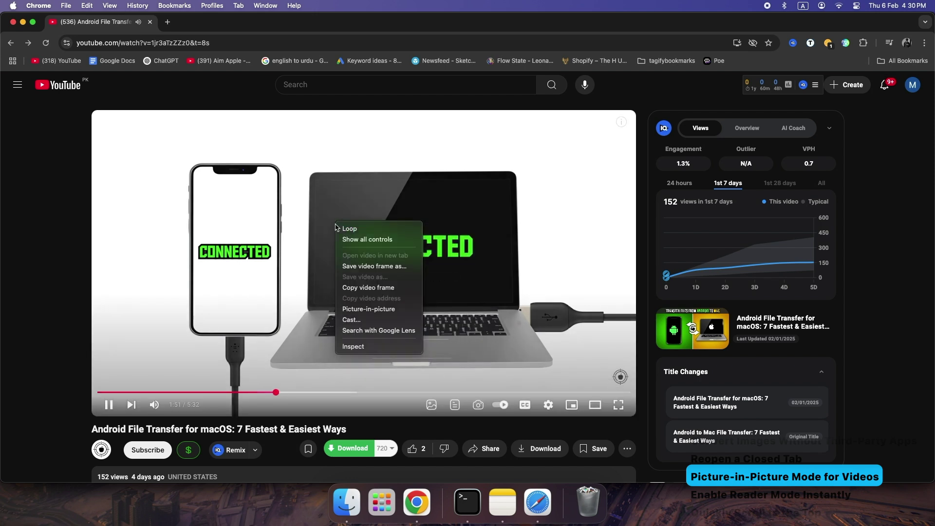
pyautogui.click(356, 313)
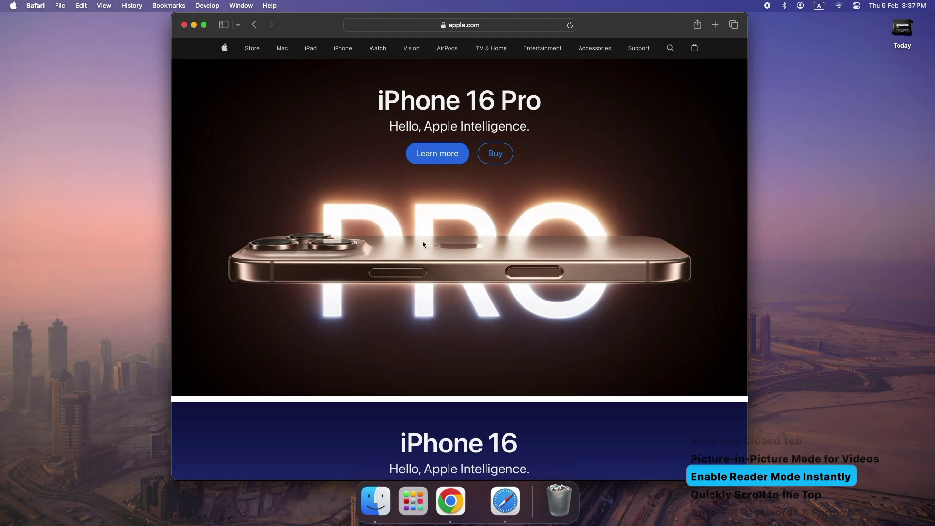
# Show Safari's apple.com page in Reader view with Cmd+Shift+R.
pyautogui.press('super+shift+r')
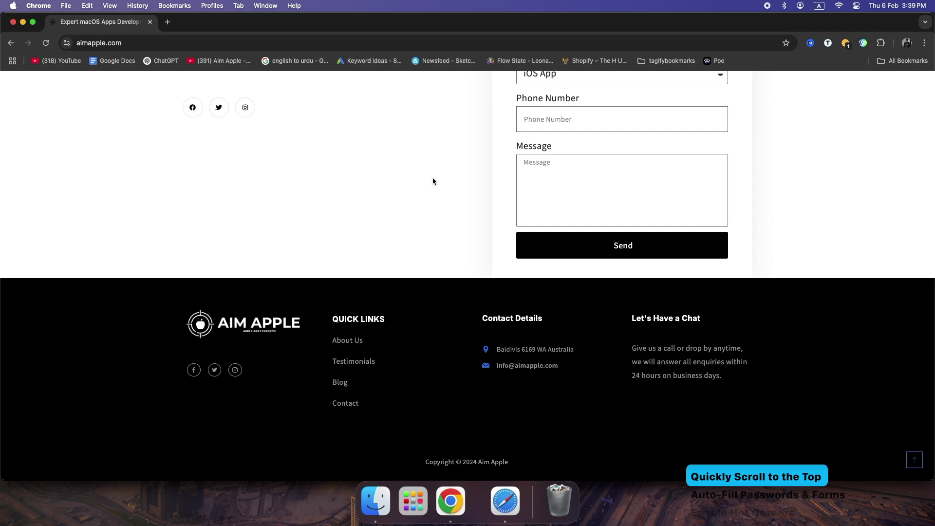
# Jump from the aimapple.com footer back to the page top with Cmd+Up Arrow.
pyautogui.press('super+Up')
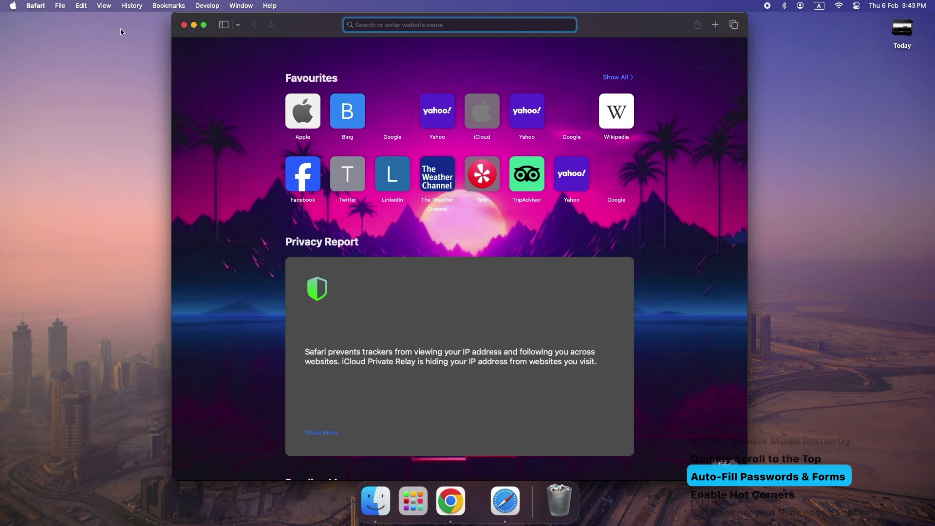
# Open Desktop & Dock settings and scroll down to the Mission Control section with Hot Corners….
pyautogui.click(34, 9)
pyautogui.click(59, 49)
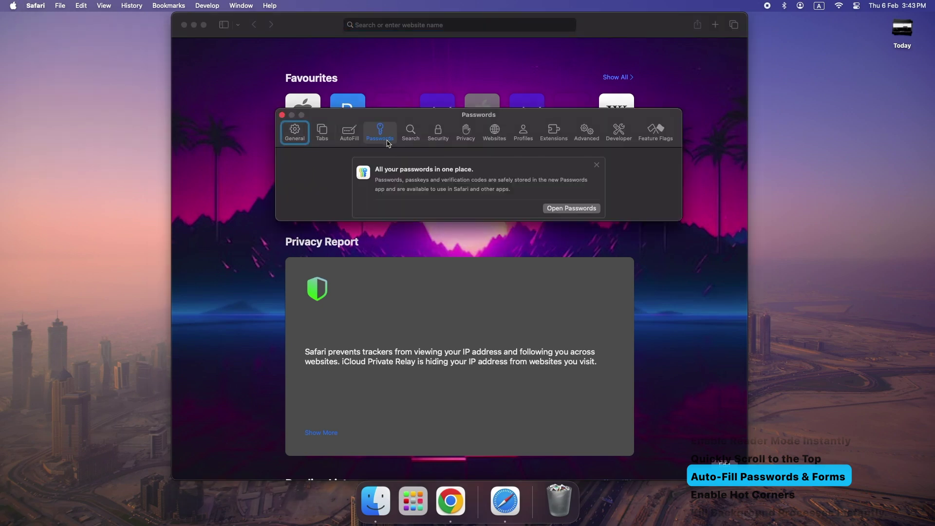
pyautogui.click(560, 209)
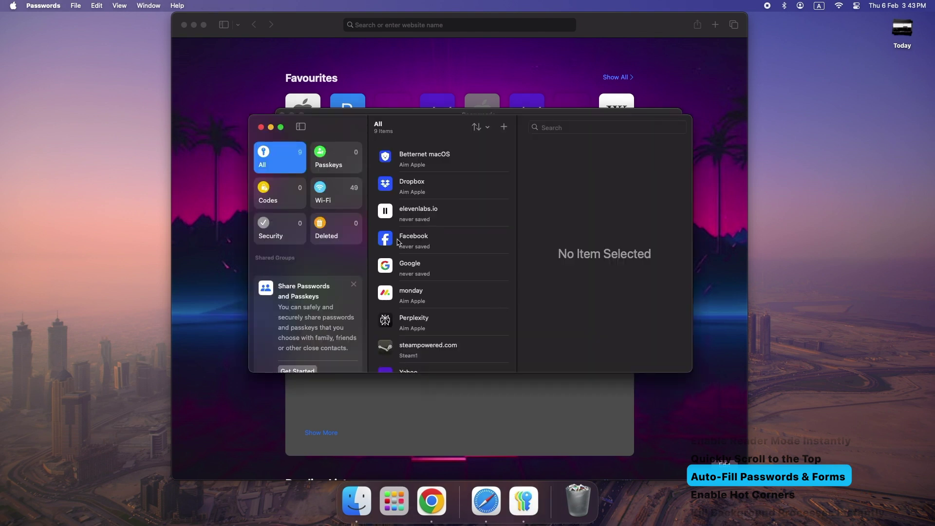
pyautogui.scroll(-1, 434, 261)
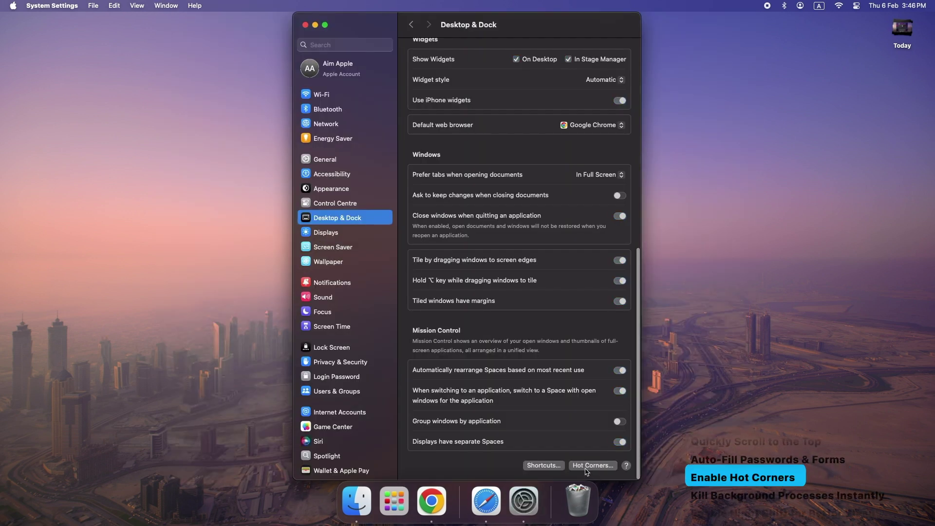
# View the top-right hot corner's action list in Hot Corners…, then dismiss it with Done.
pyautogui.click(586, 468)
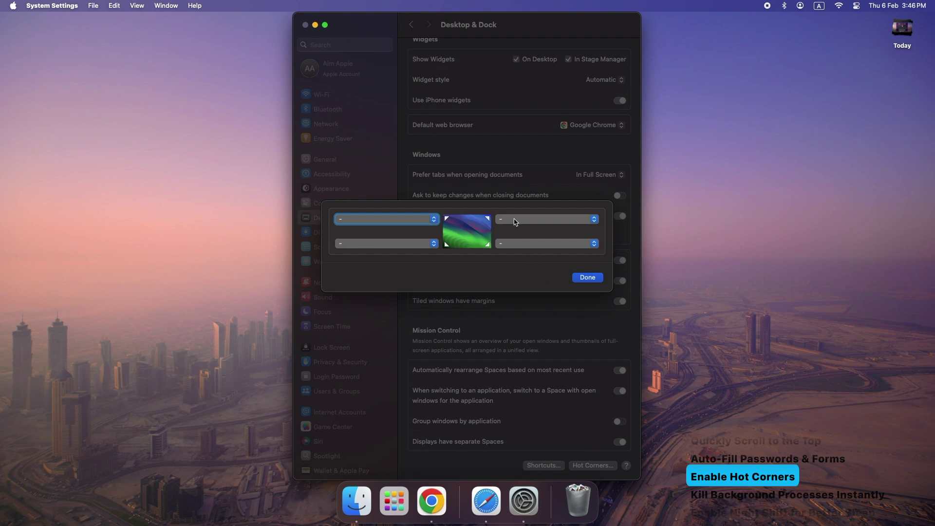
pyautogui.click(594, 219)
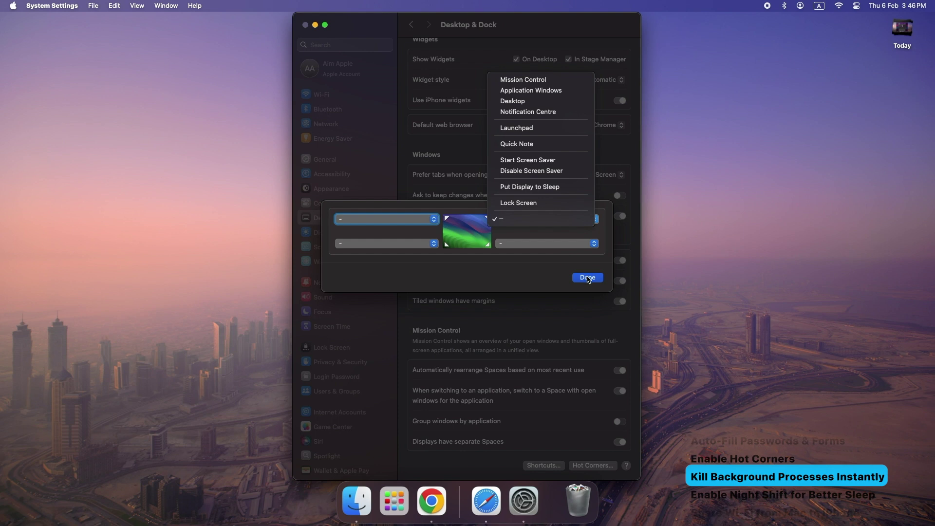
pyautogui.click(589, 276)
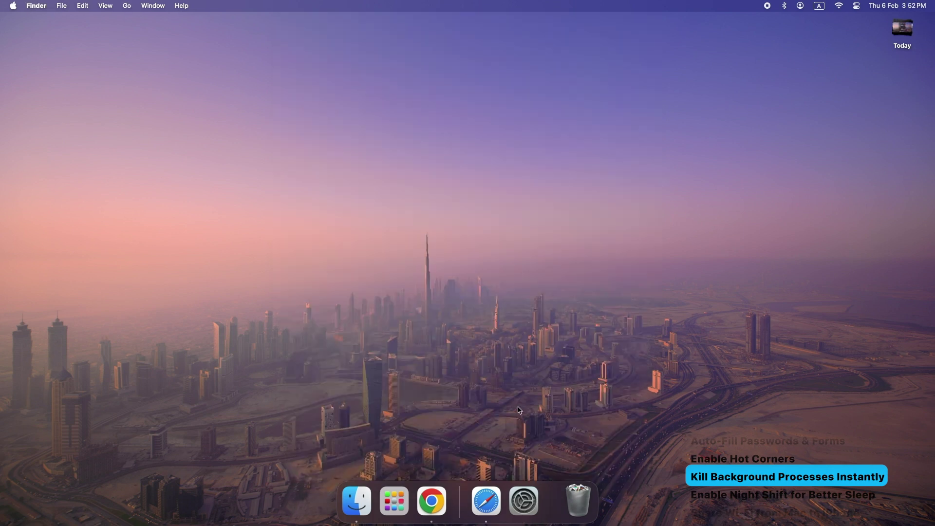
# Launch Activity Monitor by searching 'activit' in Spotlight.
pyautogui.press('super+space')
pyautogui.write('activit')
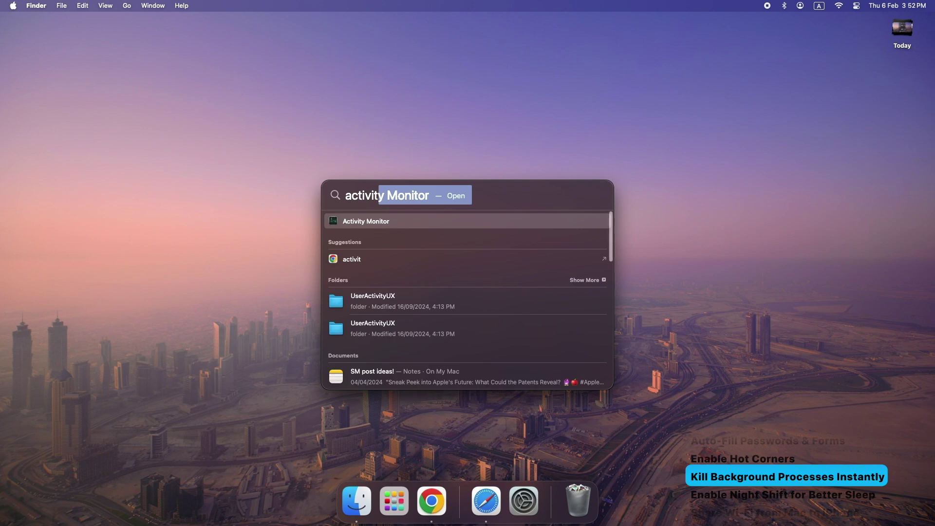
pyautogui.press('Return')
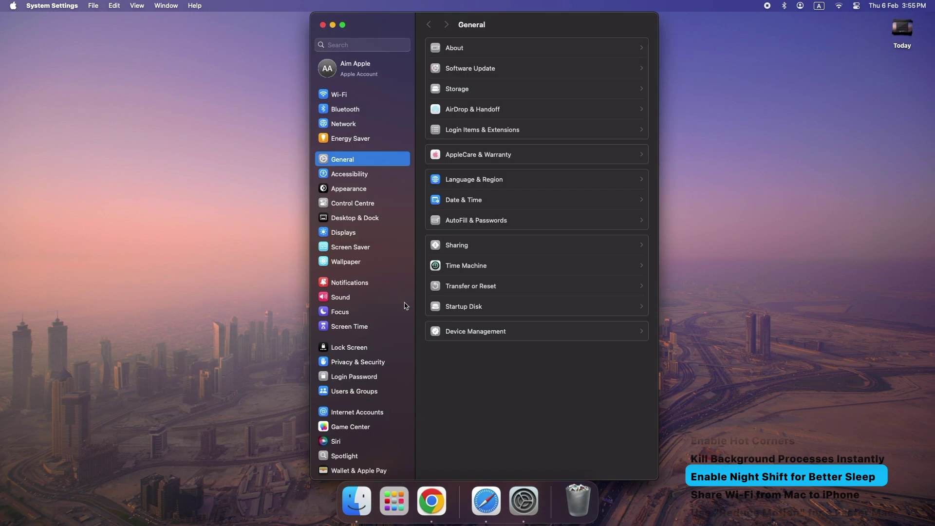
# Turn on Night Shift until sunrise and copy the joined Wi-Fi network's password.
pyautogui.click(347, 238)
pyautogui.click(620, 281)
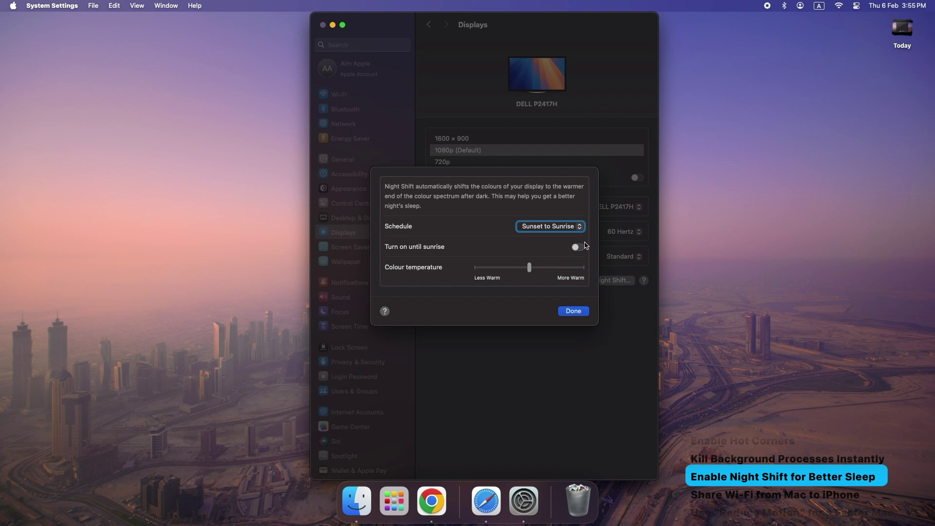
pyautogui.click(577, 248)
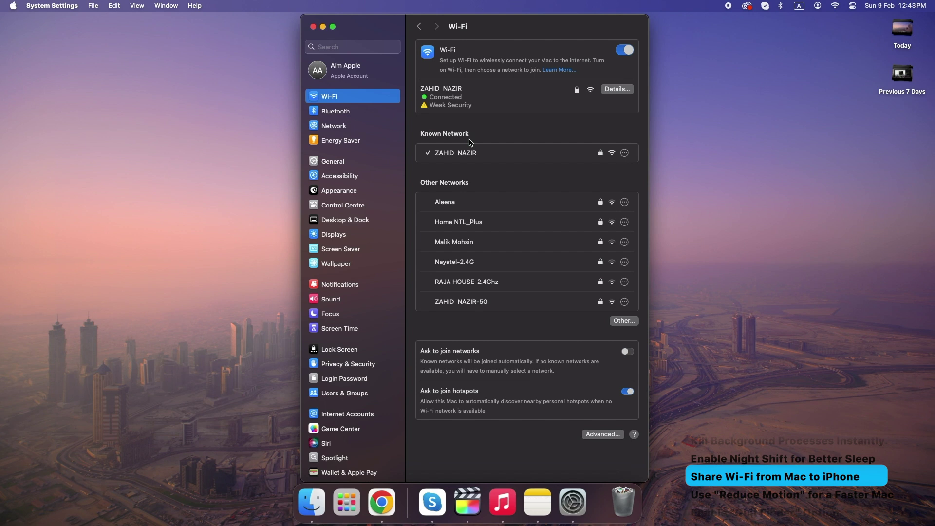
pyautogui.rightClick(492, 152)
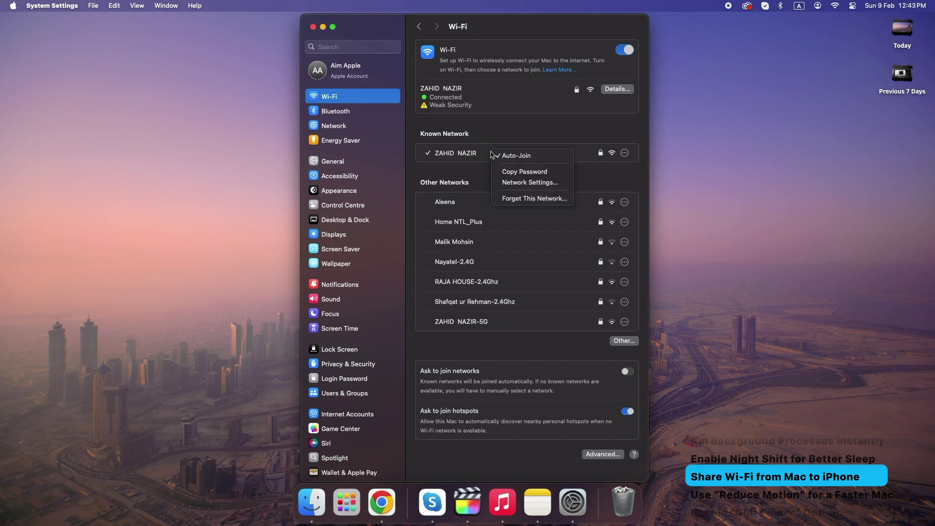
pyautogui.click(524, 175)
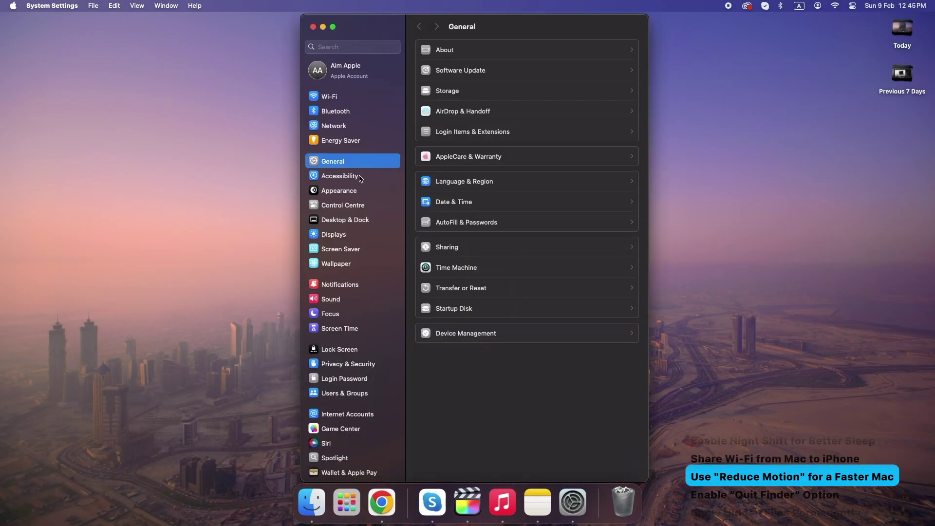
# Switch on Reduce motion in the Accessibility Display settings.
pyautogui.click(359, 177)
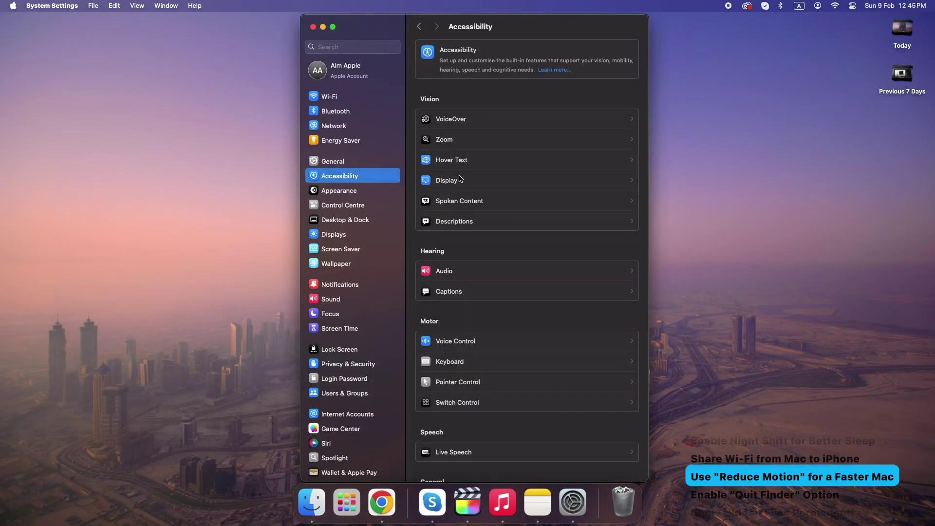
pyautogui.click(458, 181)
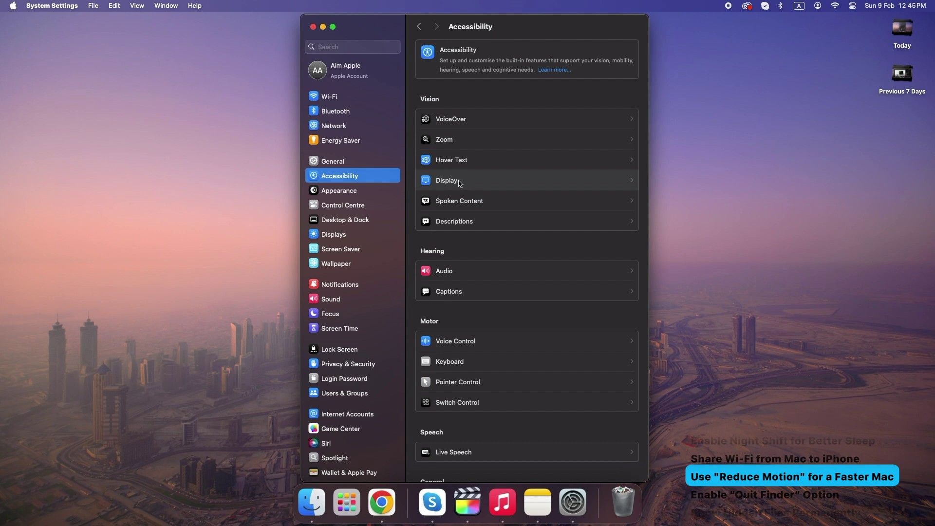
pyautogui.click(460, 182)
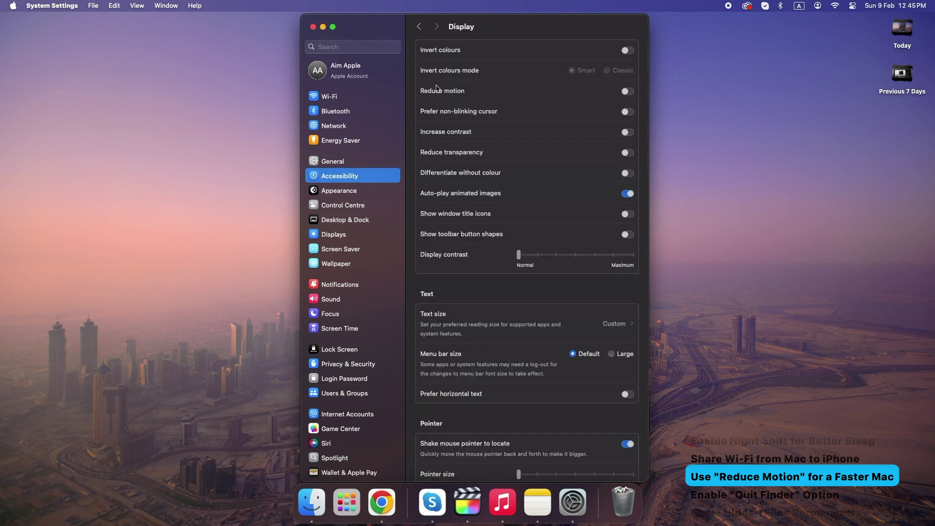
pyautogui.click(627, 92)
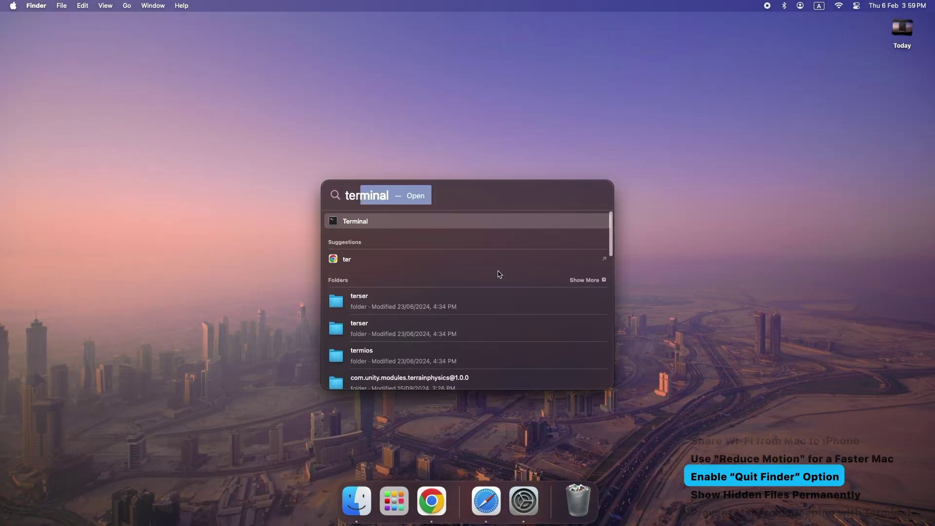
# In Terminal, run the defaults commands adding Finder's Quit item and permanently showing hidden files.
pyautogui.press('Return')
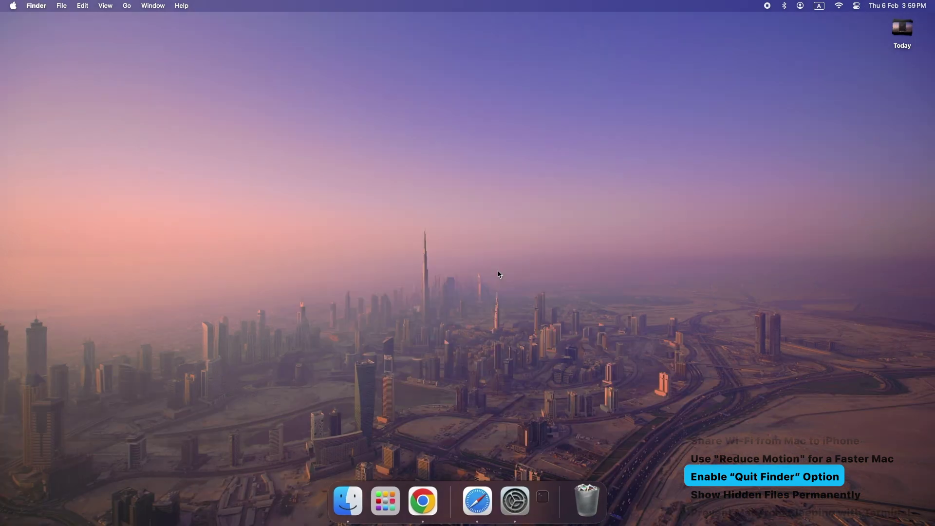
pyautogui.write('defaults write com.apple.finder QuitMenuItem -bool true; killall Finder')
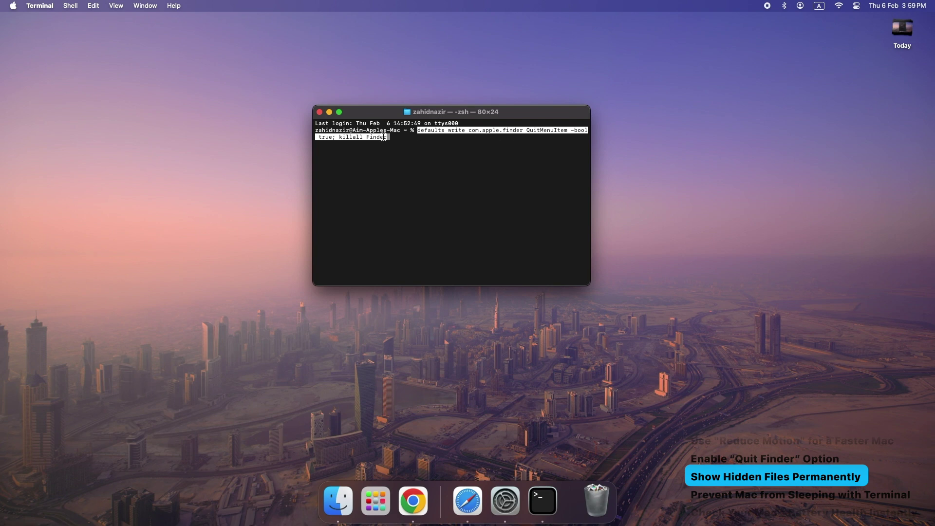
pyautogui.press('Return')
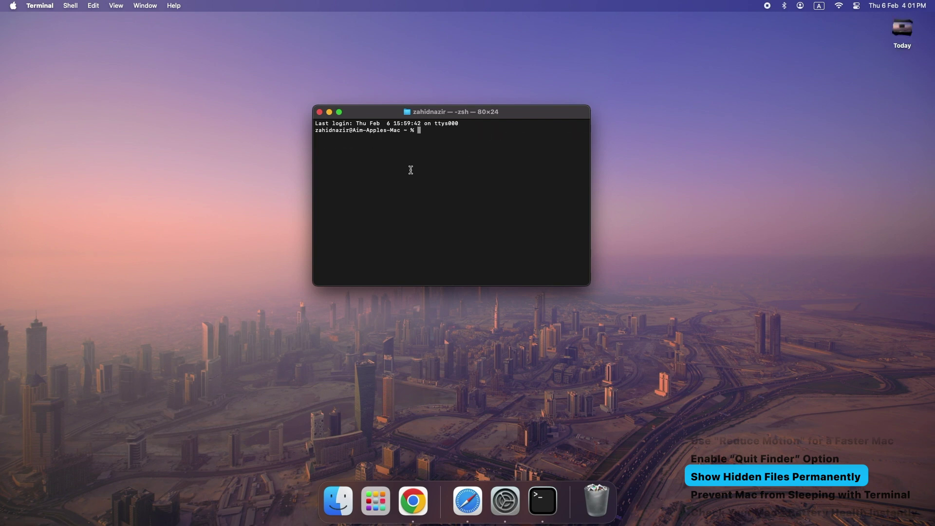
pyautogui.write('defaults write com.apple.finder AppleShowAllFiles -bool true; killall Finder')
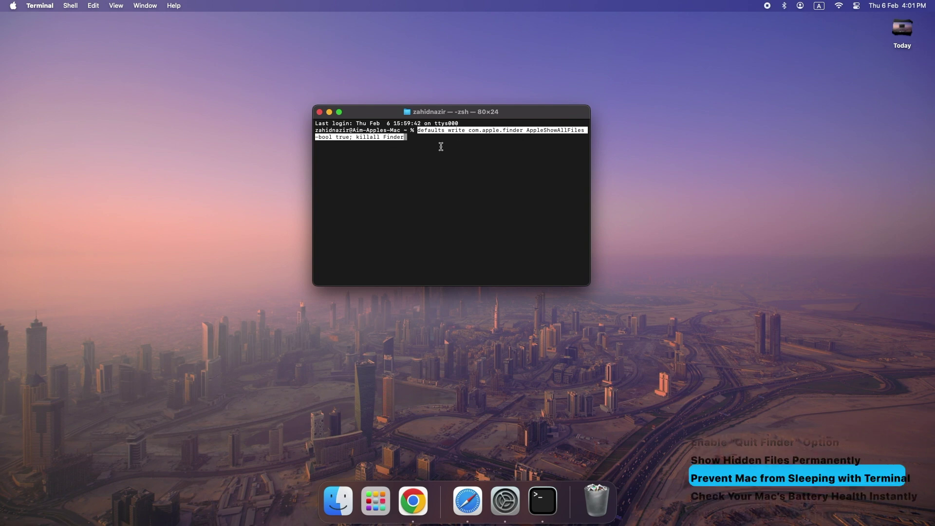
pyautogui.press('Return')
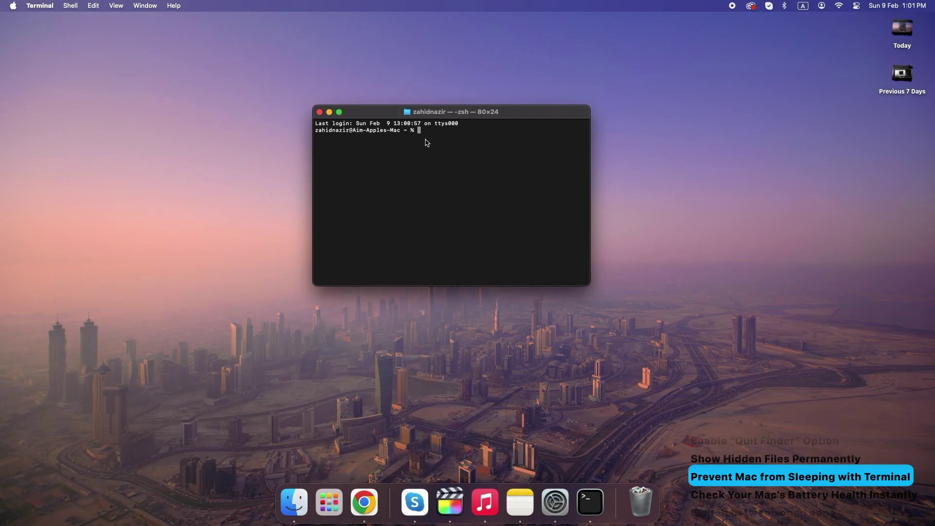
# Run caffeinate -d to keep the display awake, then paste the battery Cycle Count query.
pyautogui.write('caffeinate -d')
pyautogui.press('Return')
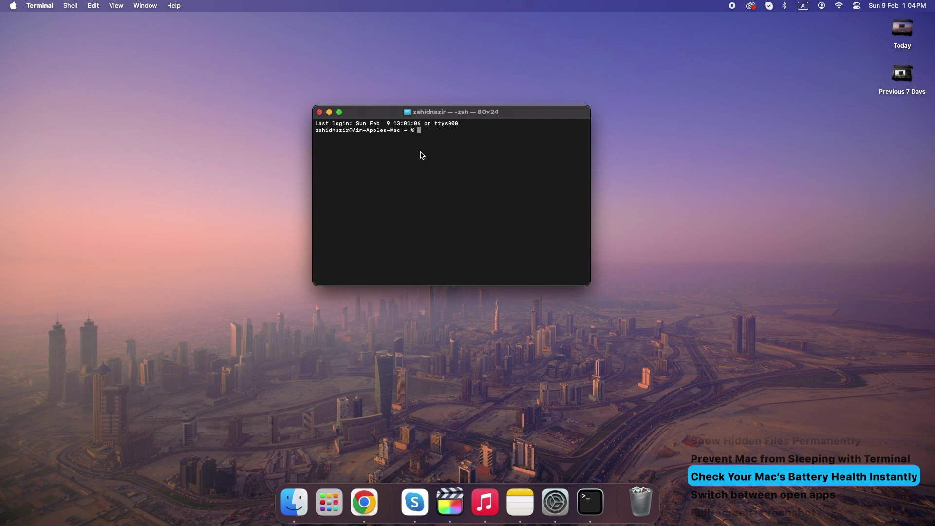
pyautogui.click(427, 131)
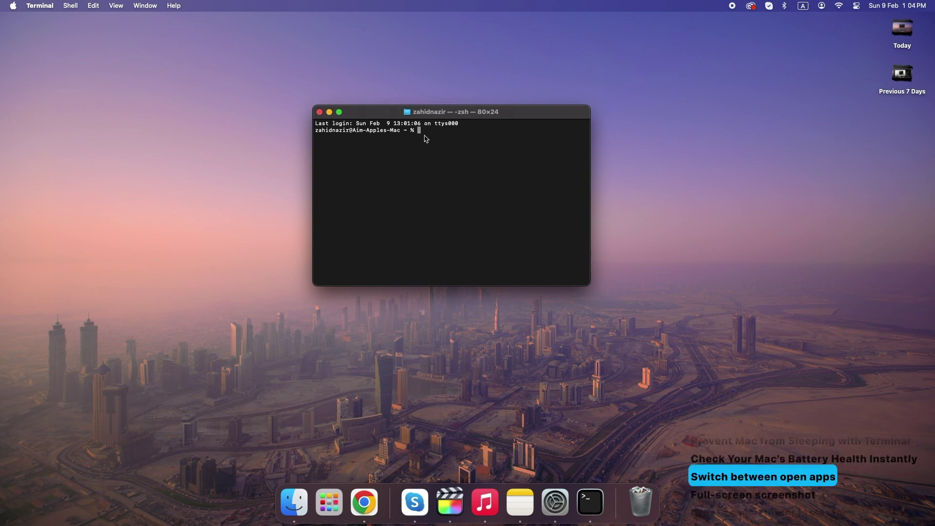
pyautogui.write('system_profiler SPPowerDataType | grep "Cycle Count"')
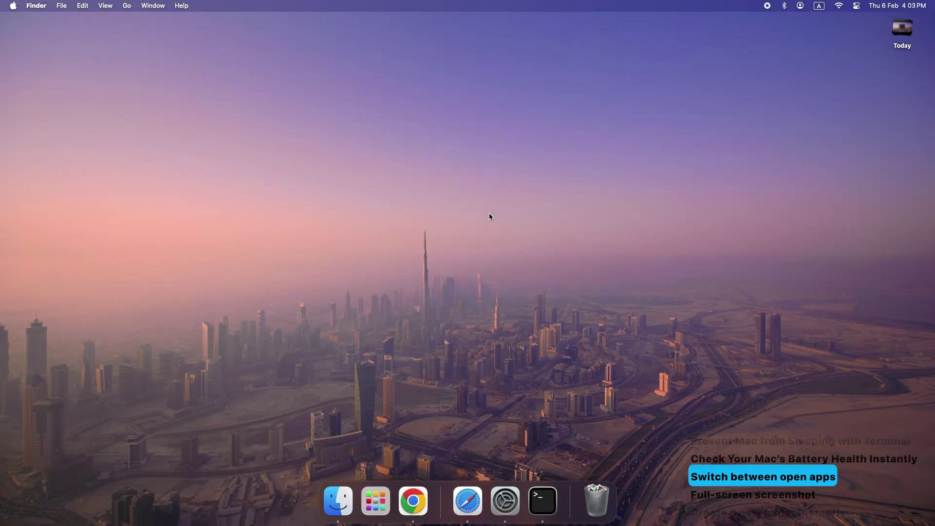
# Cycle through the open apps with Cmd+Tab and return to Finder.
pyautogui.press('super+Tab')
pyautogui.press('super+Tab')
pyautogui.press('super+Tab')
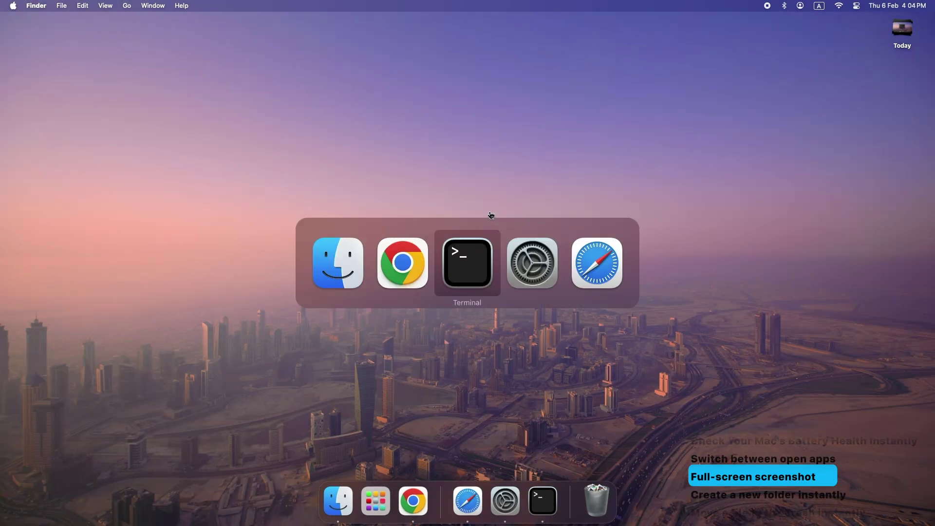
pyautogui.press('super+Tab')
pyautogui.press('super+Tab')
pyautogui.press('super+Tab')
pyautogui.press('super+Tab')
pyautogui.press('super+Tab')
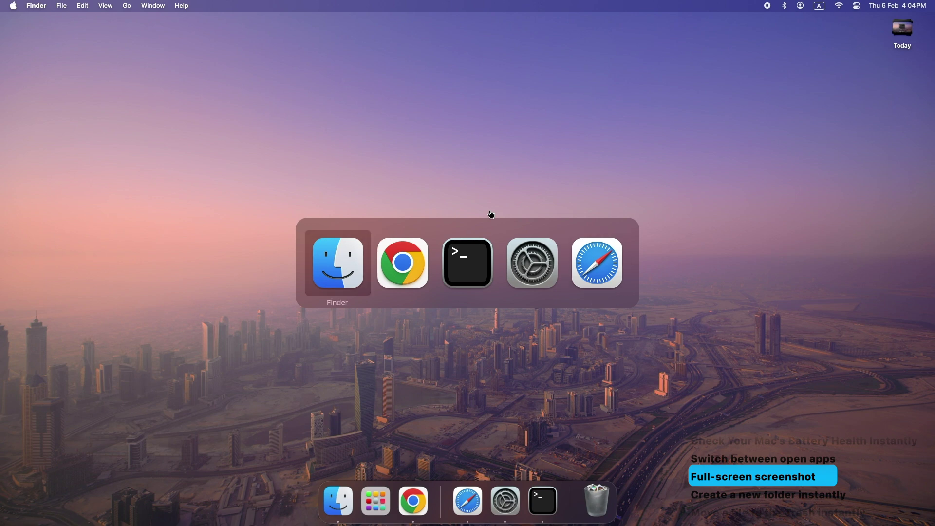
pyautogui.press('Escape')
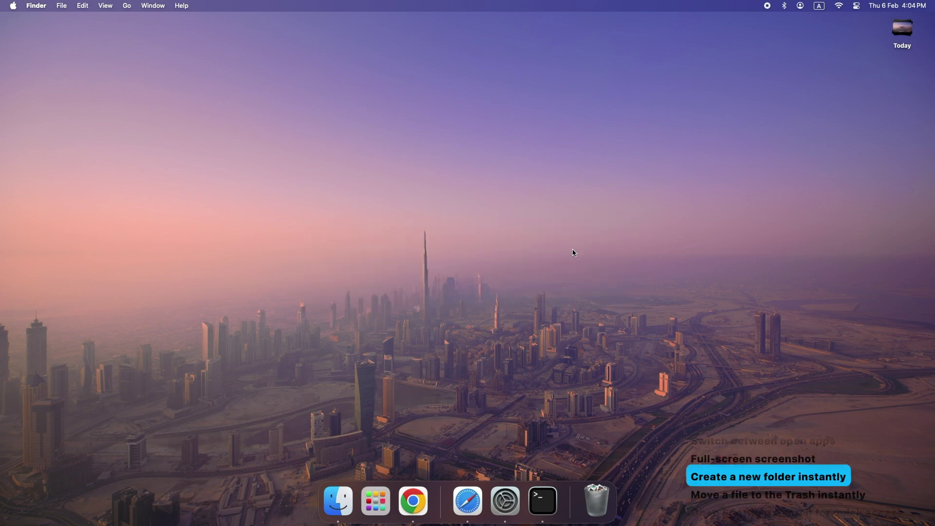
# Take a full-screen screenshot, then create a new desktop folder keeping its default name.
pyautogui.press('shift+super+3')
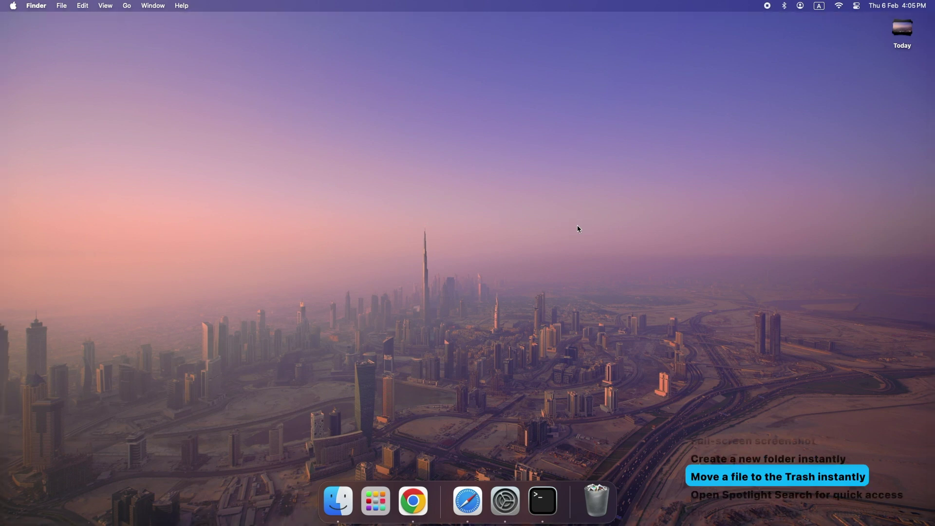
pyautogui.press('shift+super+n')
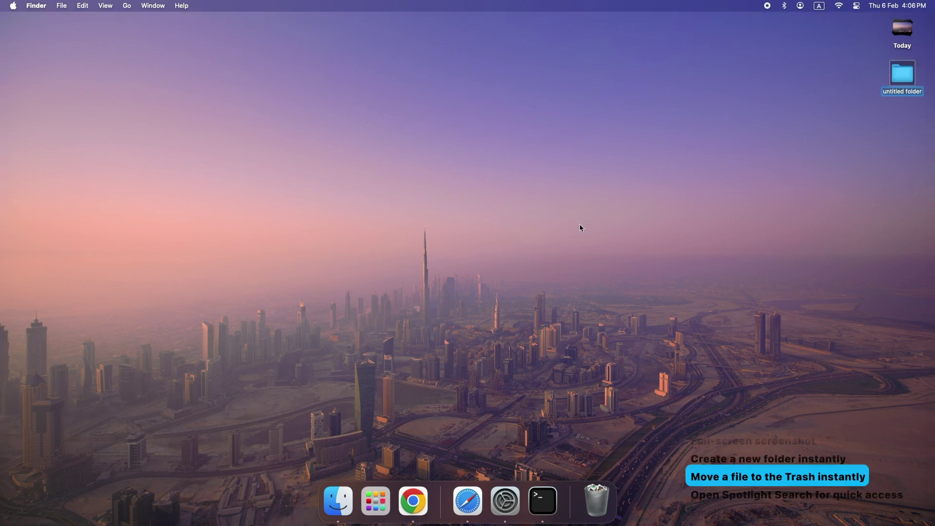
pyautogui.click(904, 78)
# Trash the new folder, launch Weather via Spotlight, and add a thinking-face emoji after 'Mac users'.
pyautogui.press('super+BackSpace')
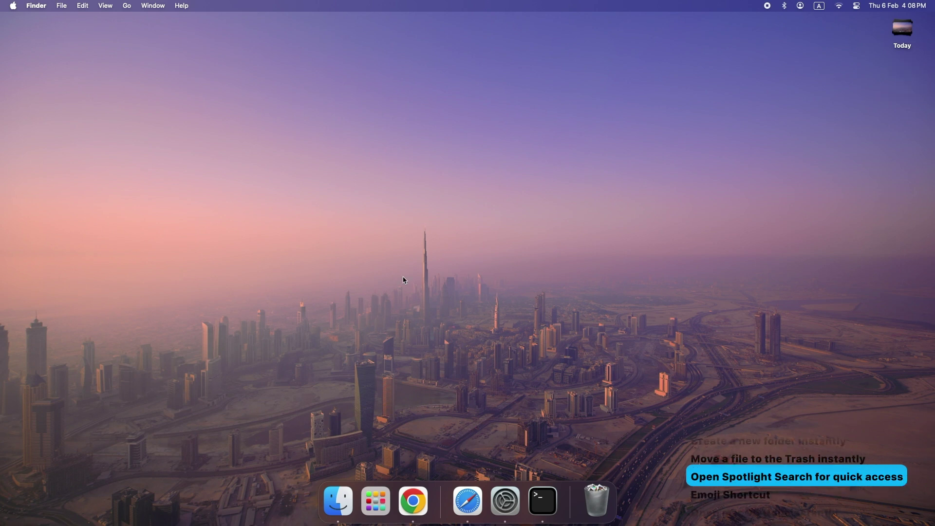
pyautogui.press('super+space')
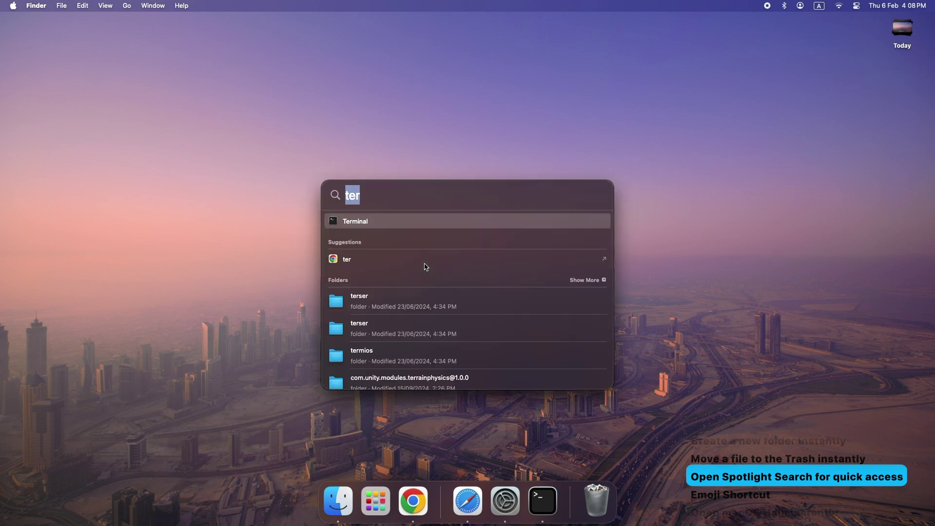
pyautogui.press('BackSpace')
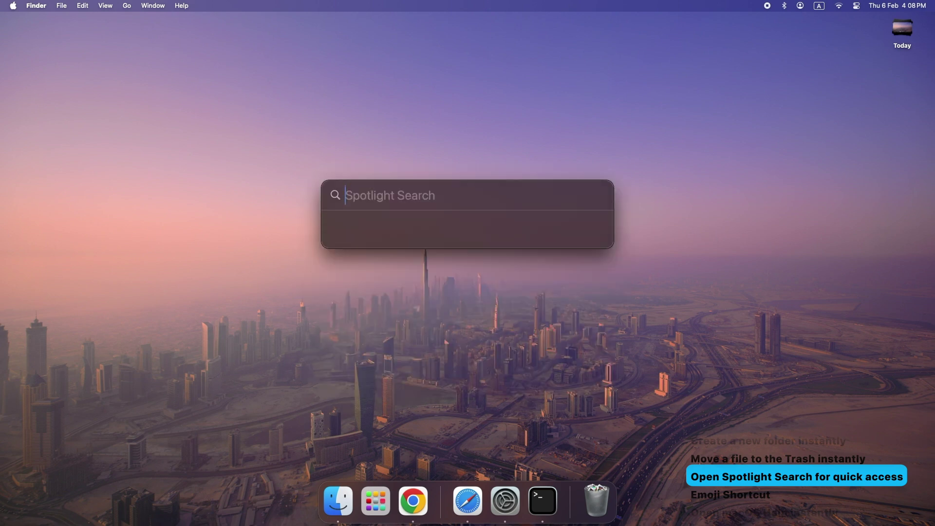
pyautogui.write('weather')
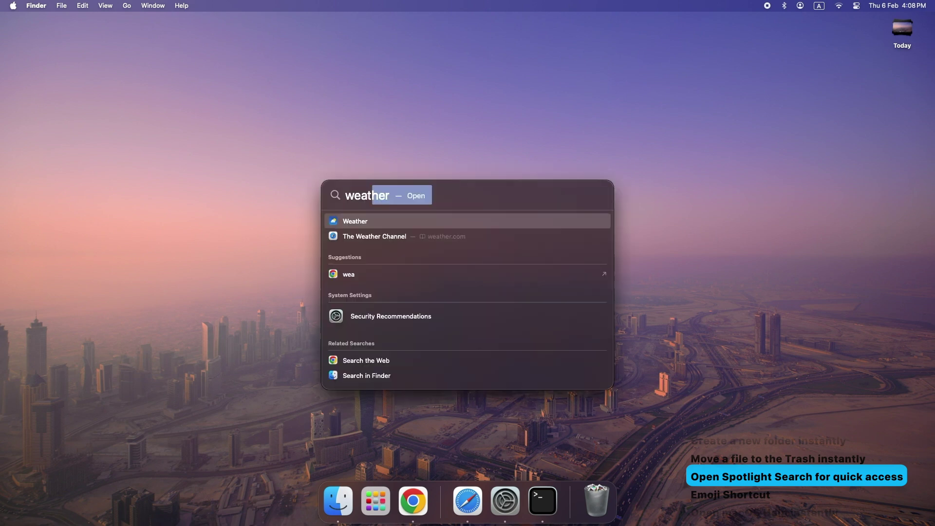
pyautogui.press('Return')
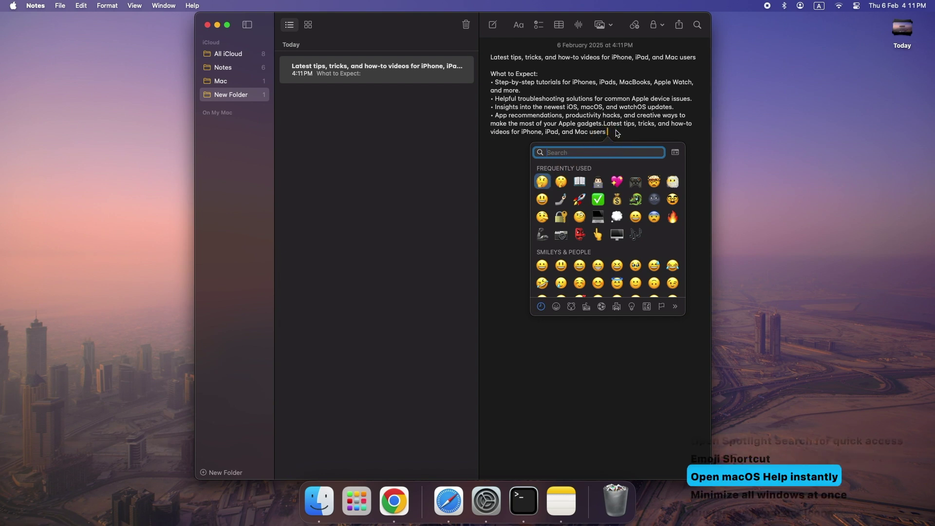
pyautogui.press('Return')
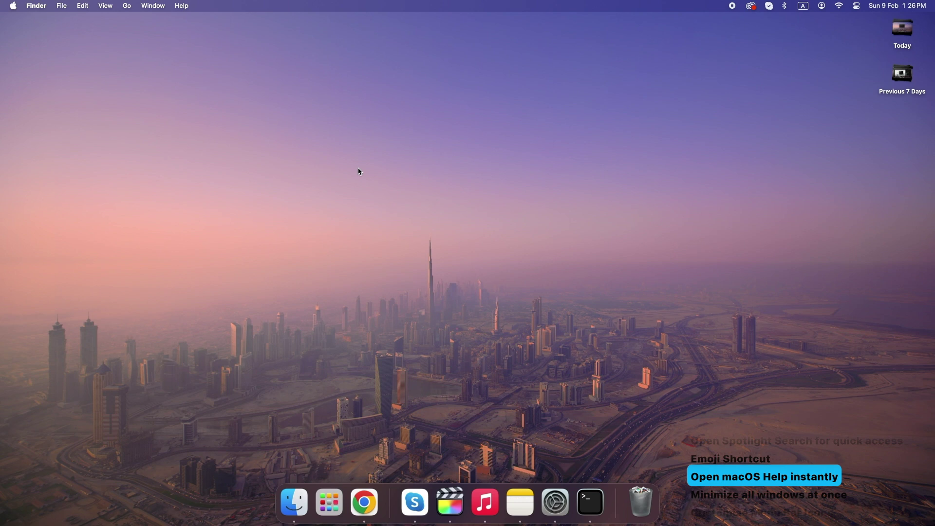
# Bring up Help search, minimize the Chrome YouTube window, and move the Bluetooth and input-source menu-bar icons left.
pyautogui.press('super+shift+slash')
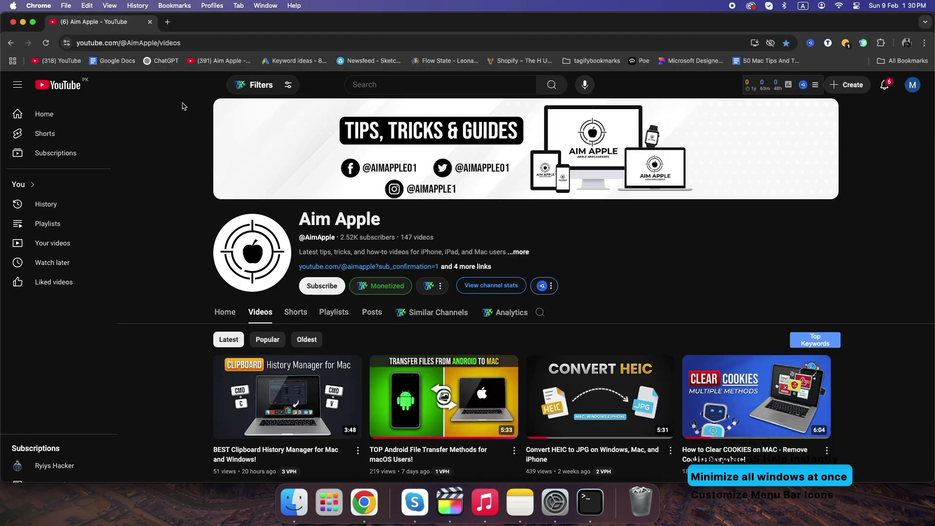
pyautogui.press('super+alt+m')
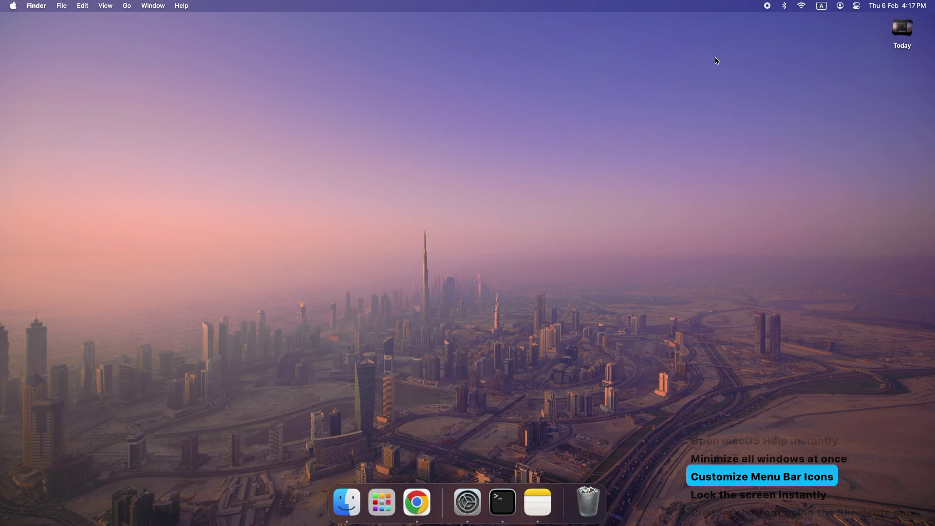
pyautogui.moveTo(781, 9)
pyautogui.mouseDown()
pyautogui.moveTo(758, 6)
pyautogui.moveTo(766, 6)
pyautogui.mouseUp()
pyautogui.moveTo(822, 8); pyautogui.dragTo(785, 6)
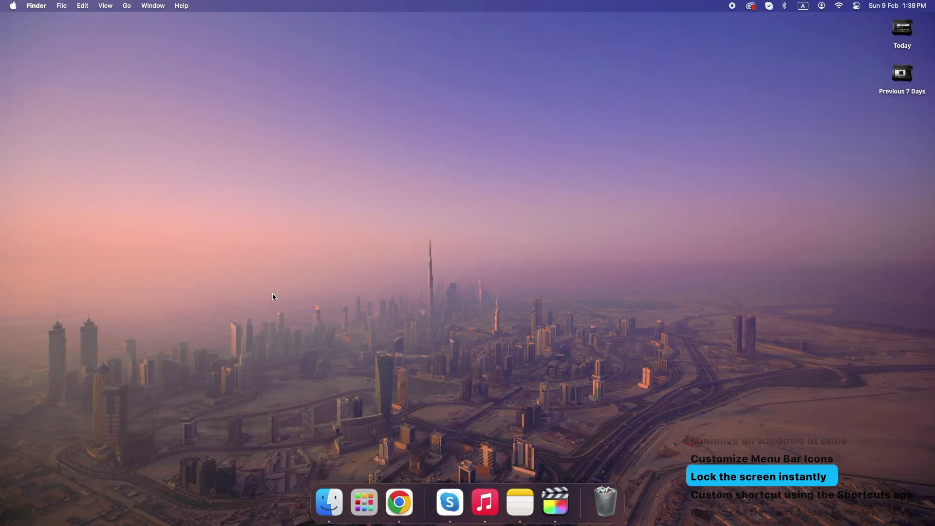
# Lock the screen with Ctrl+Cmd+Q, then unlock it with the account password.
pyautogui.press('ctrl+super+q')
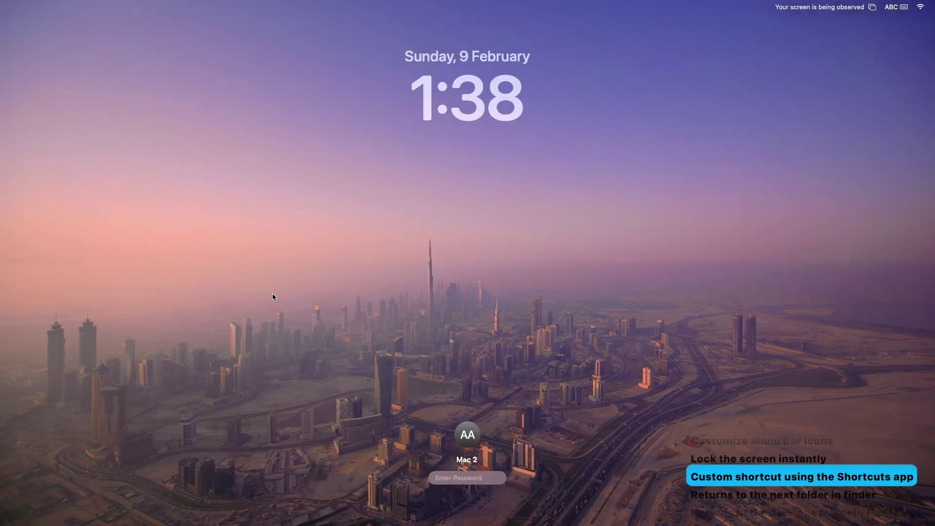
pyautogui.write('•••')
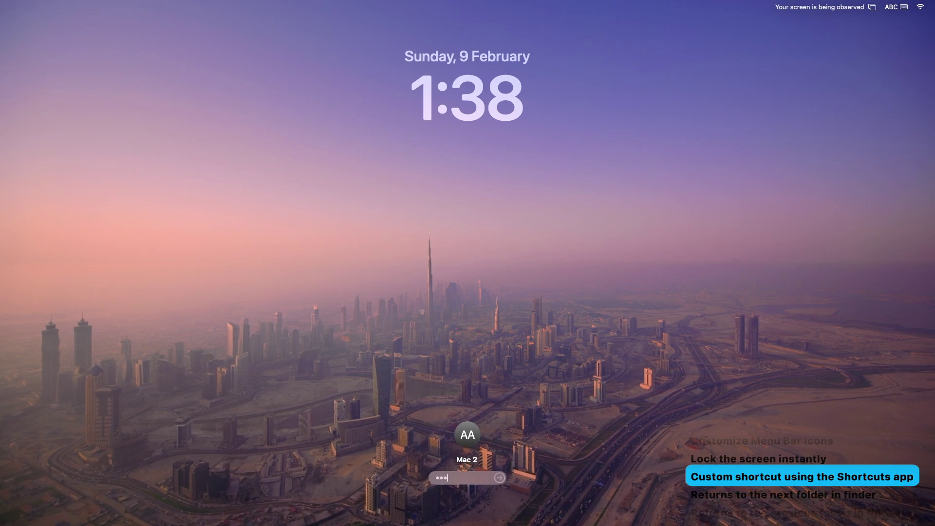
pyautogui.write('••••••')
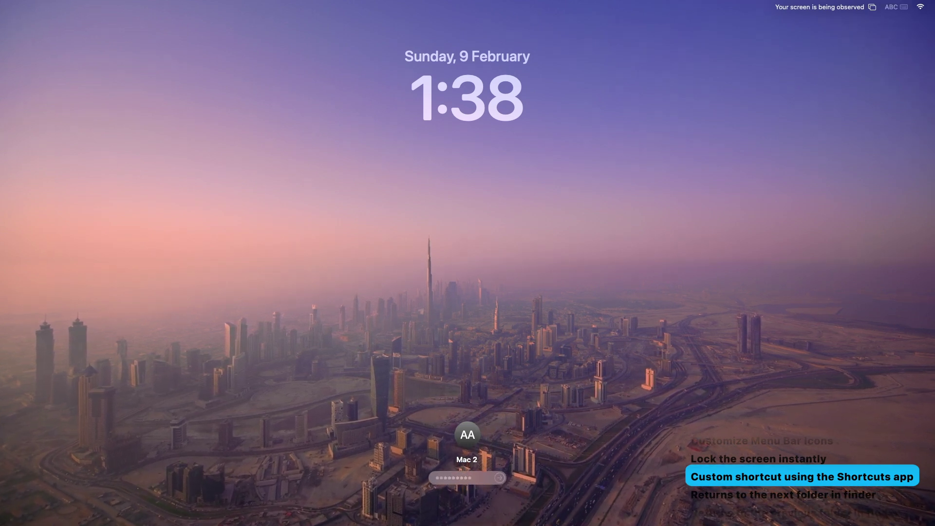
pyautogui.press('Return')
# Launch the Shortcuts app from a Launchpad search for 'shor'.
pyautogui.click(345, 503)
pyautogui.write('sh')
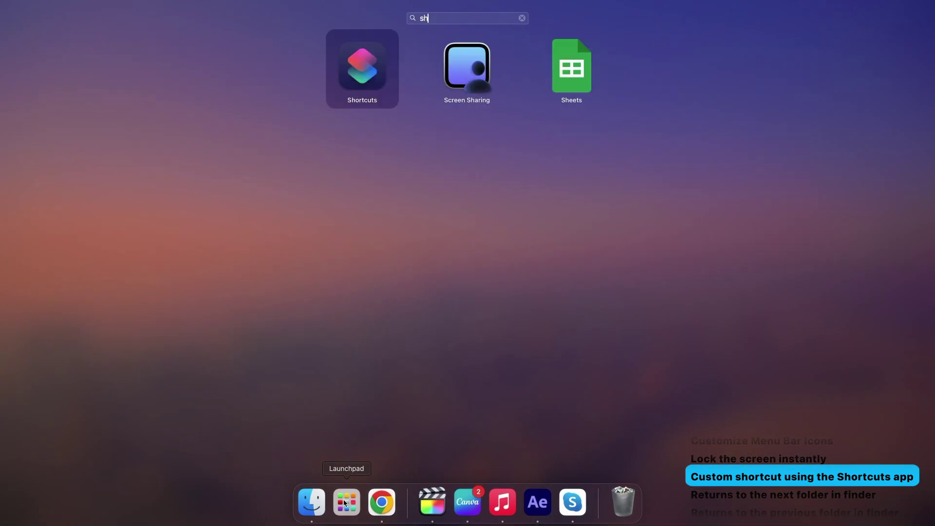
pyautogui.write('or')
pyautogui.press('Return')
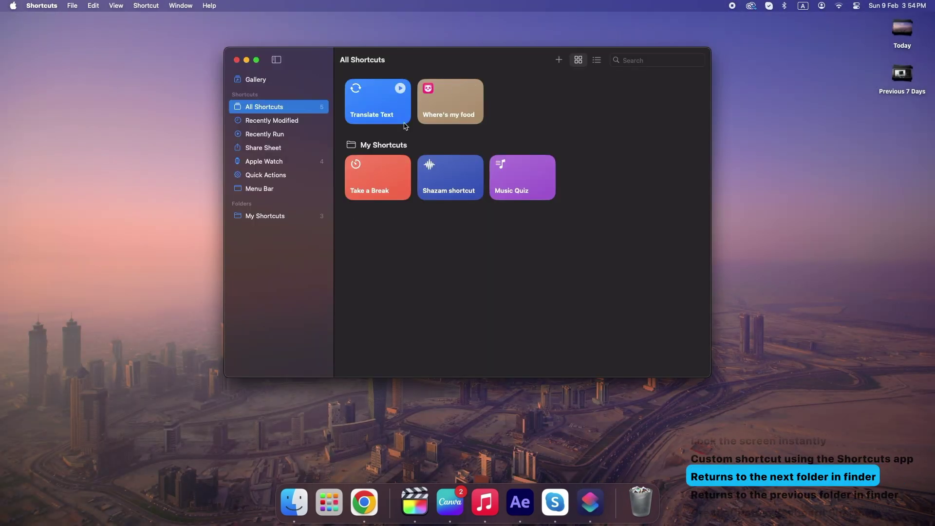
# Move from REVisionEffects into the Twixtor7AE folder in column view, then back to REVisionEffects.
pyautogui.click(269, 135)
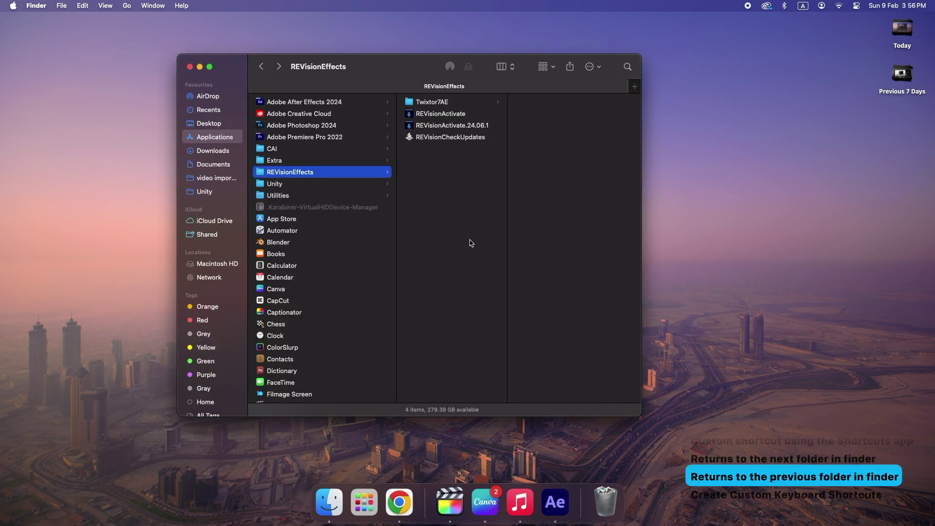
pyautogui.press('Right')
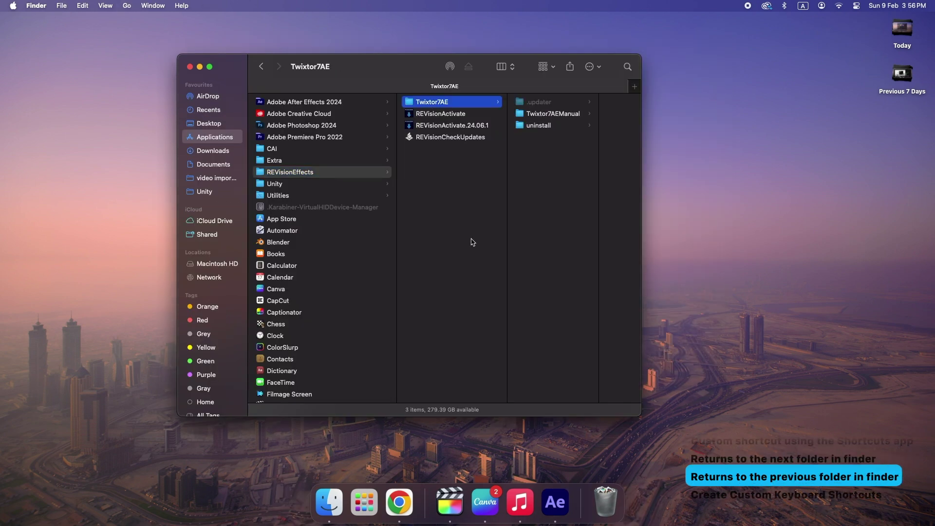
pyautogui.hotkey('ctrl', 'Left')
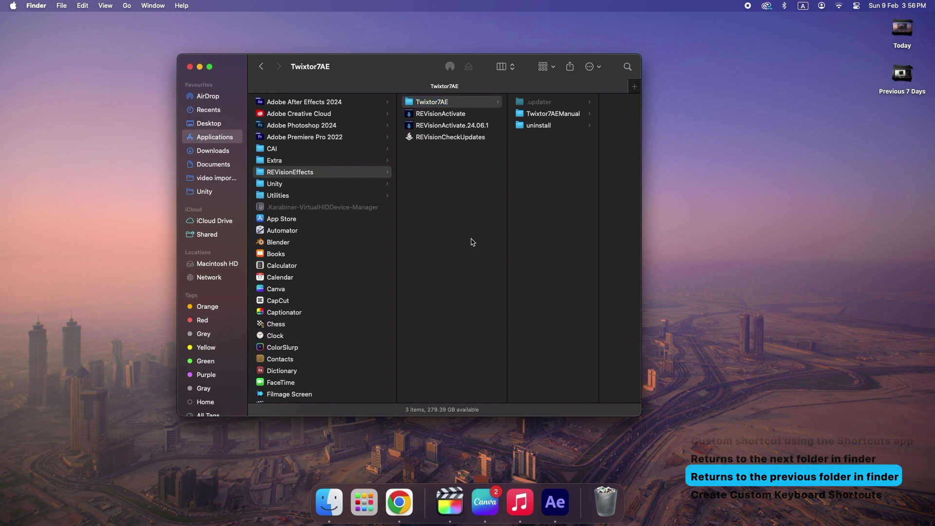
pyautogui.hotkey('ctrl', 'Left')
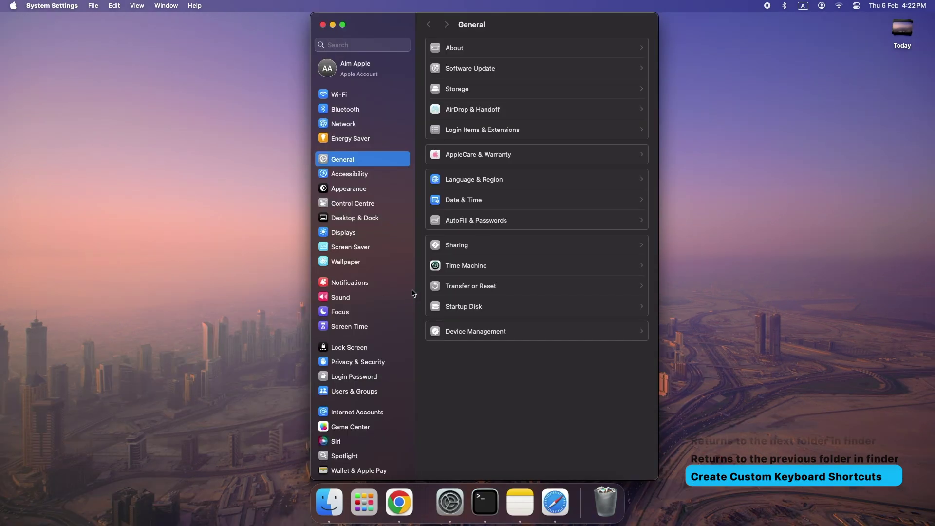
# Open Keyboard settings and display the Keyboard Shortcuts sheet on Launchpad & Dock.
pyautogui.scroll(-3, 377, 346)
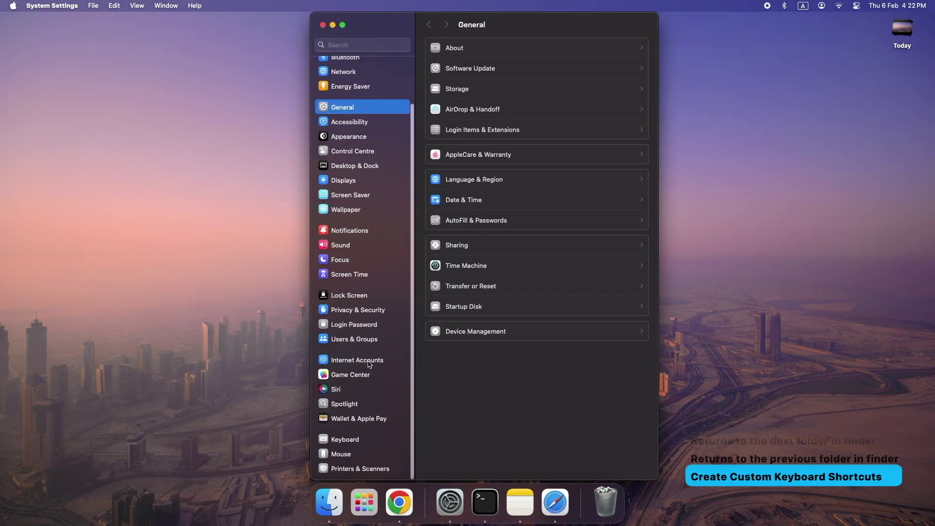
pyautogui.click(348, 441)
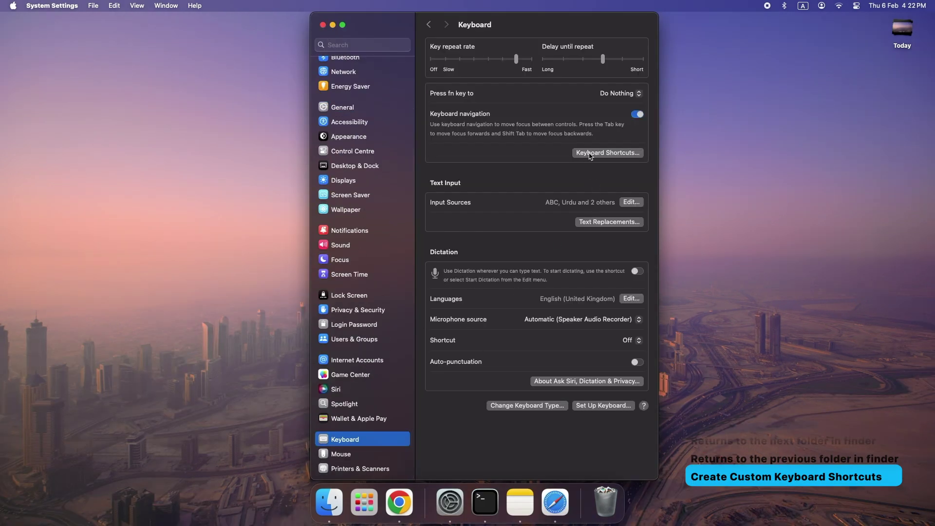
pyautogui.click(595, 154)
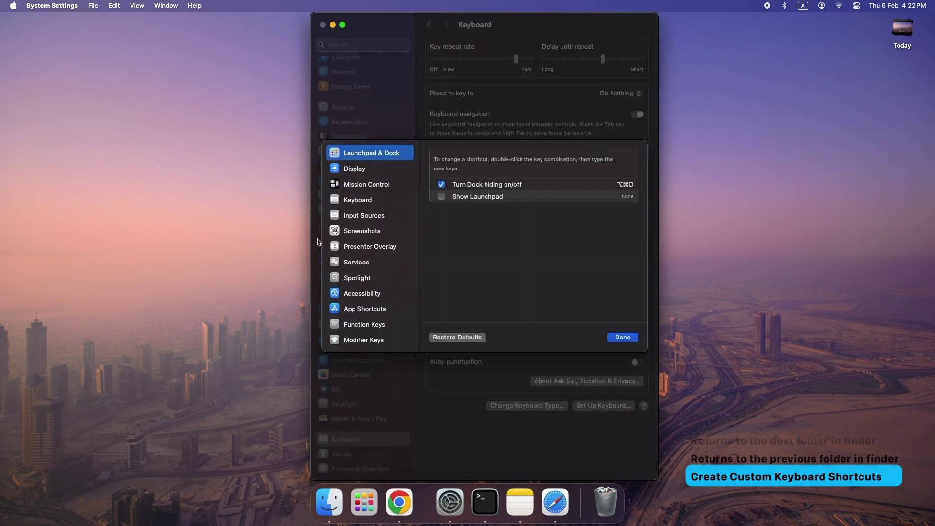